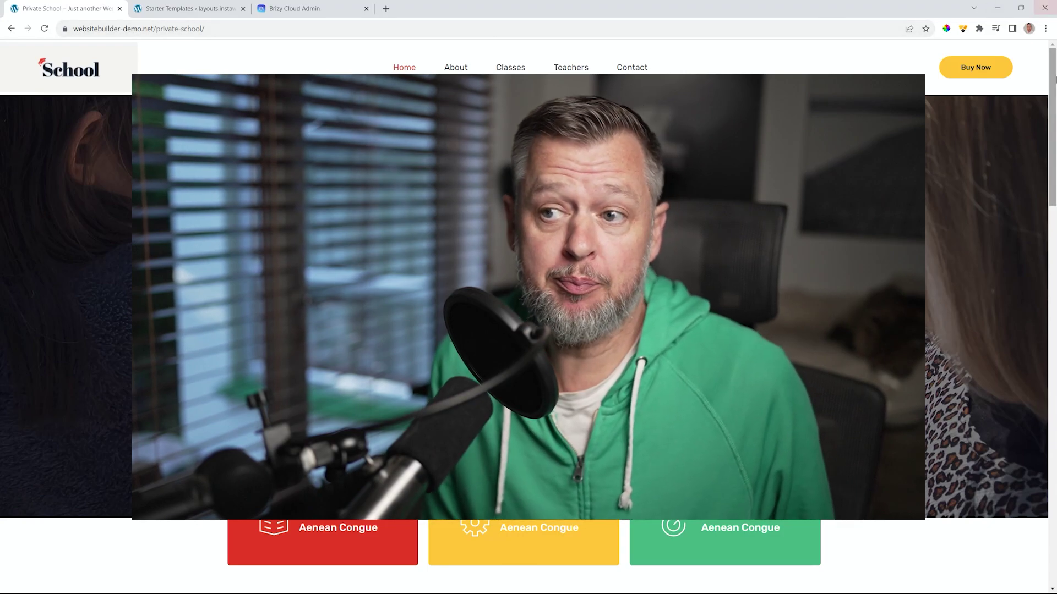
Step: Go to the Templates gallery from the Products menu on brizy.io
{"action": "left_click_drag", "start_coordinate": [1052, 94], "coordinate": [1055, 225]}
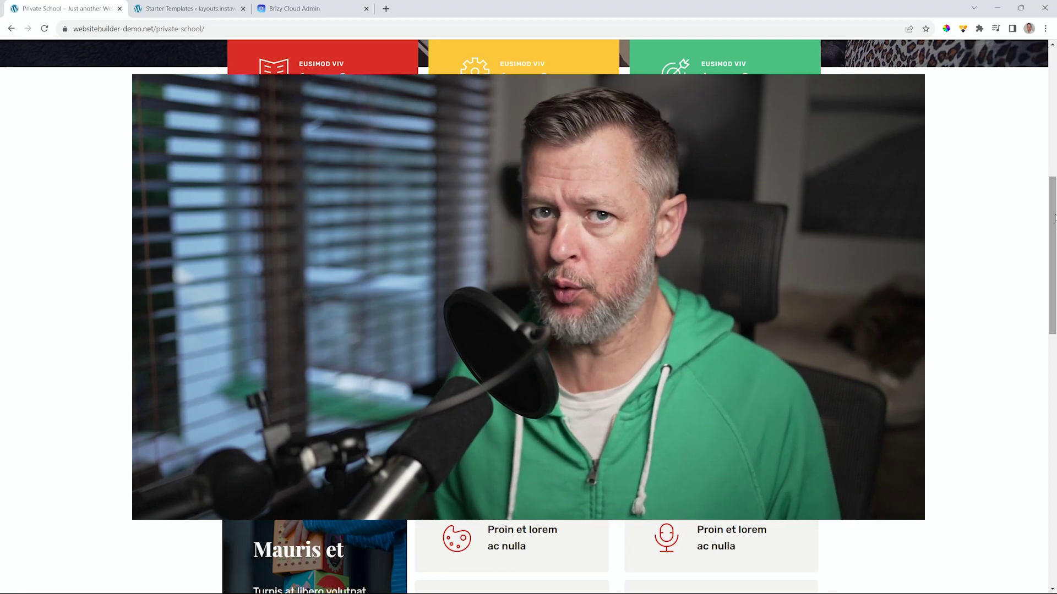
{"action": "left_click_drag", "start_coordinate": [1054, 218], "coordinate": [1054, 323]}
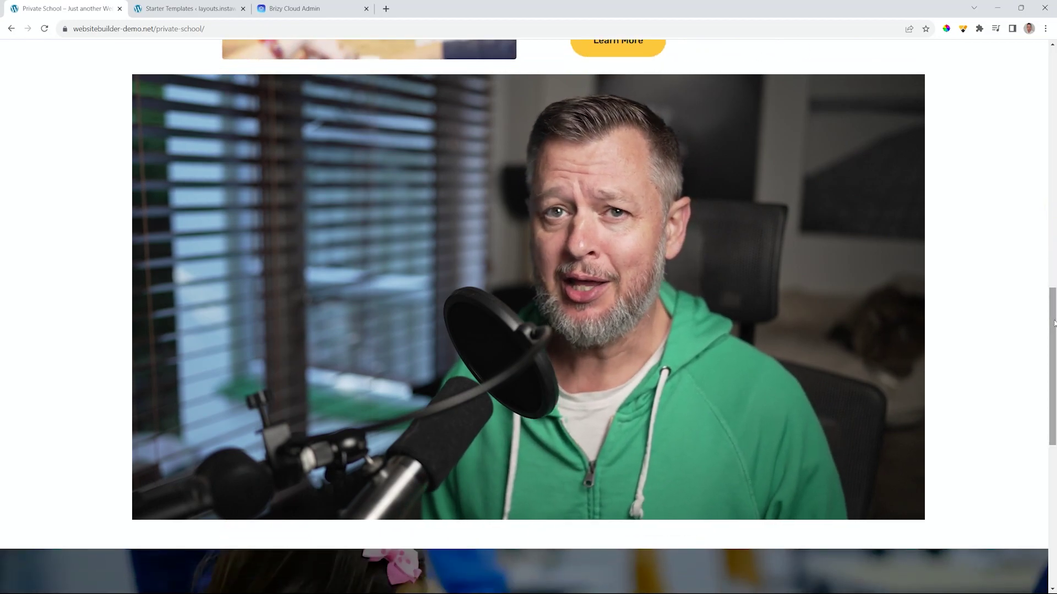
{"action": "left_click_drag", "start_coordinate": [1054, 324], "coordinate": [1054, 464]}
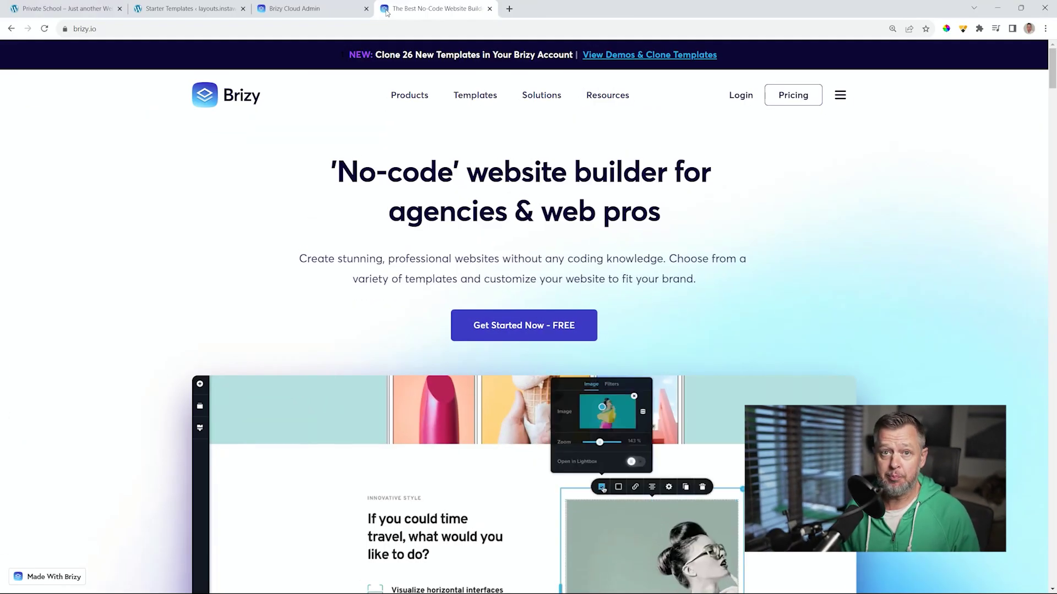
{"action": "mouse_move", "coordinate": [409, 97]}
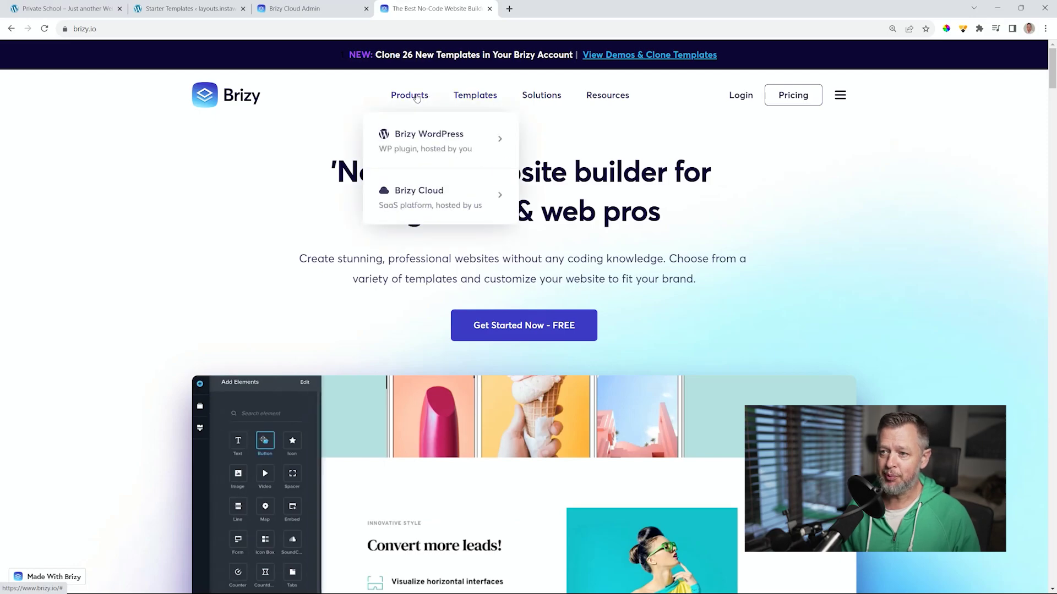
{"action": "mouse_move", "coordinate": [421, 140]}
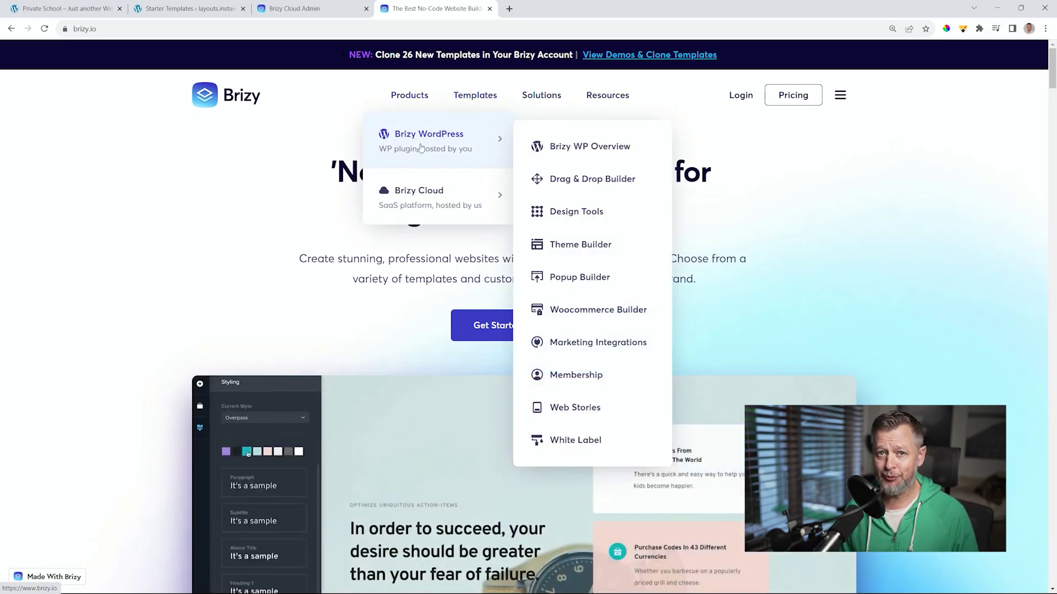
{"action": "mouse_move", "coordinate": [421, 194]}
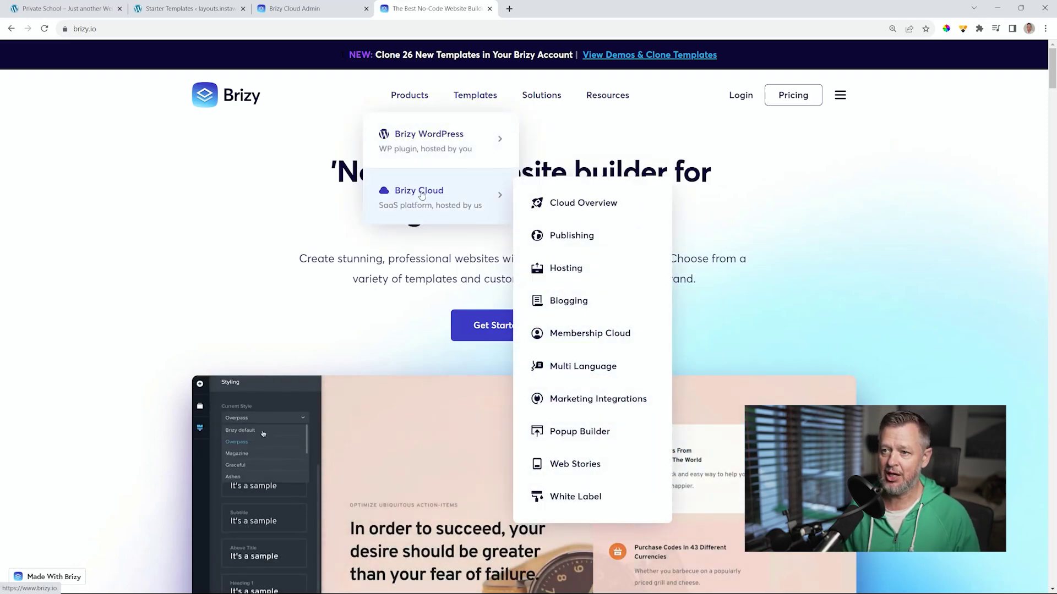
{"action": "mouse_move", "coordinate": [474, 96]}
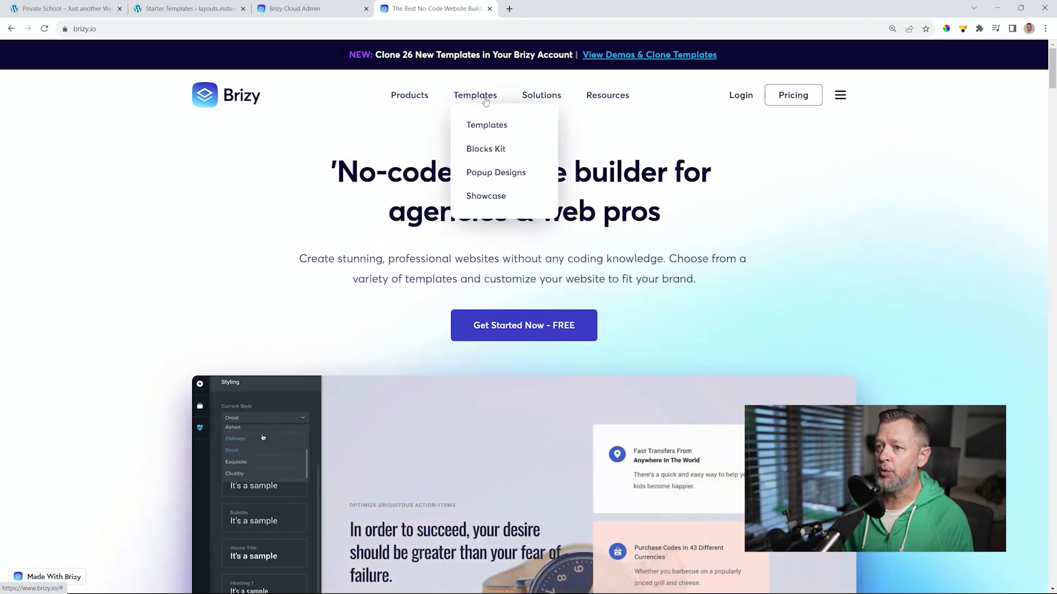
{"action": "left_click", "coordinate": [486, 128]}
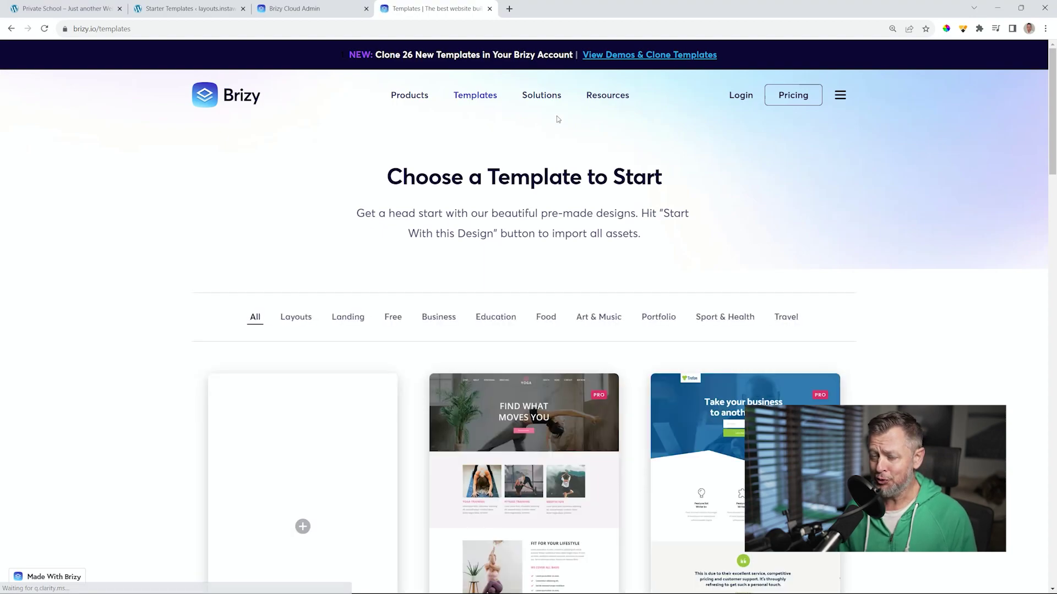
Step: Filter to Education templates and preview the Private School design's demo site
{"action": "scroll", "coordinate": [1052, 87], "scroll_direction": "down", "scroll_amount": 1}
{"action": "left_click_drag", "start_coordinate": [1054, 102], "coordinate": [1053, 198]}
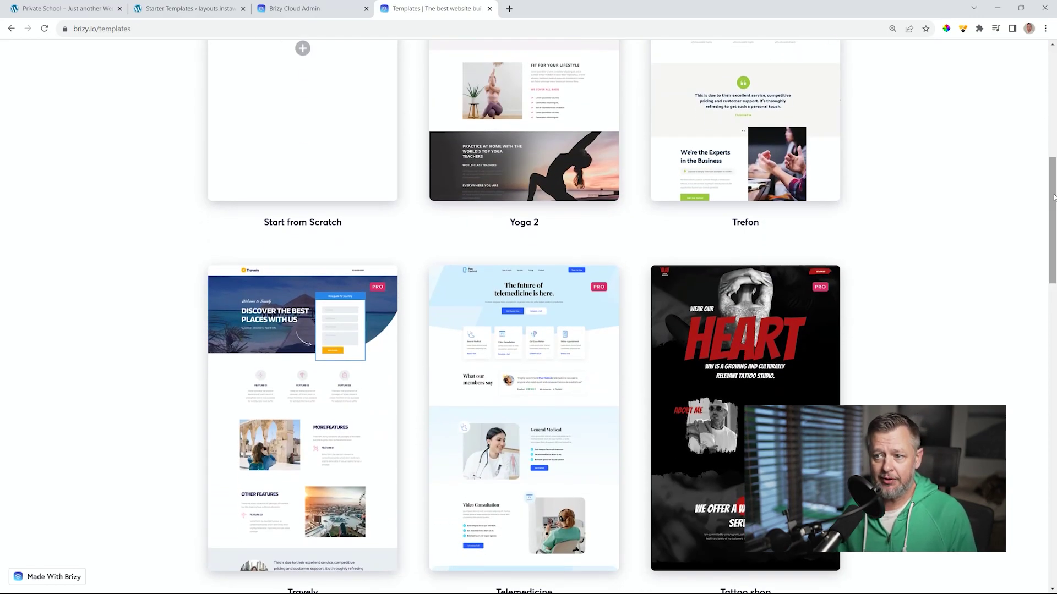
{"action": "scroll", "coordinate": [1053, 198], "scroll_direction": "up", "scroll_amount": 8}
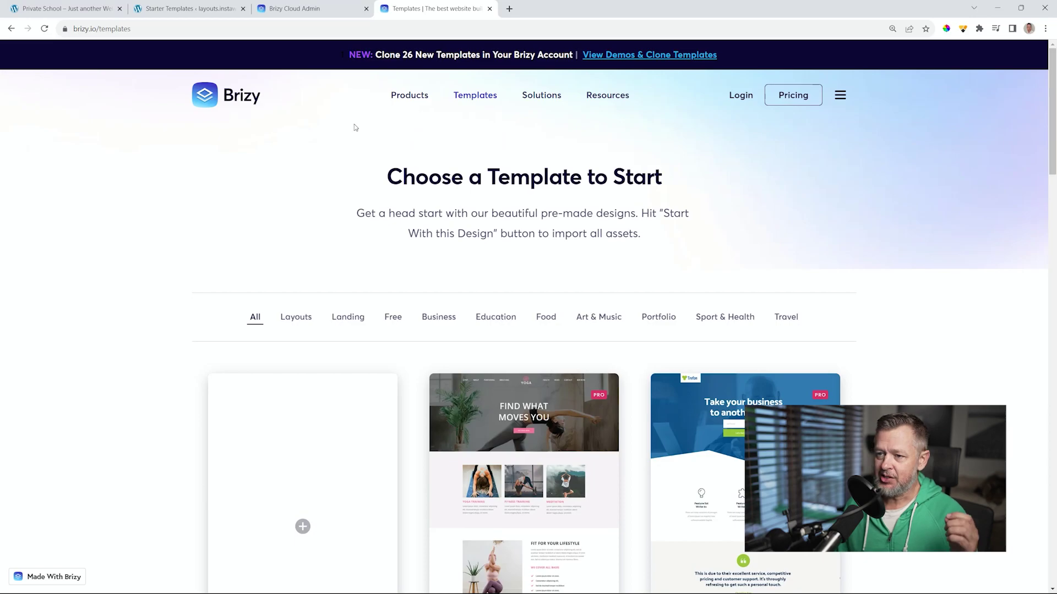
{"action": "left_click", "coordinate": [497, 320]}
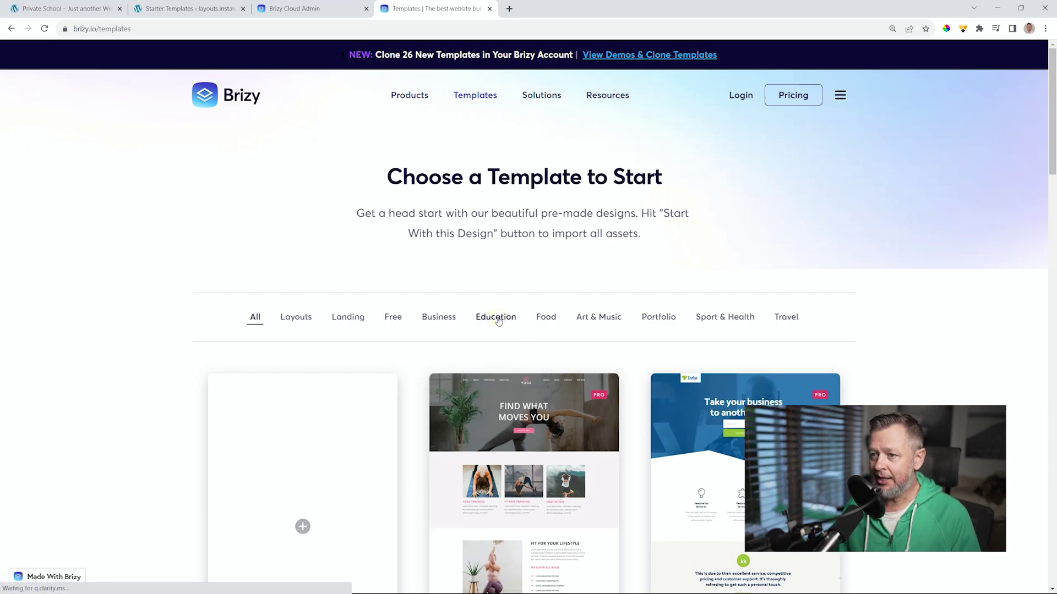
{"action": "scroll", "coordinate": [911, 334], "scroll_direction": "down", "scroll_amount": 10}
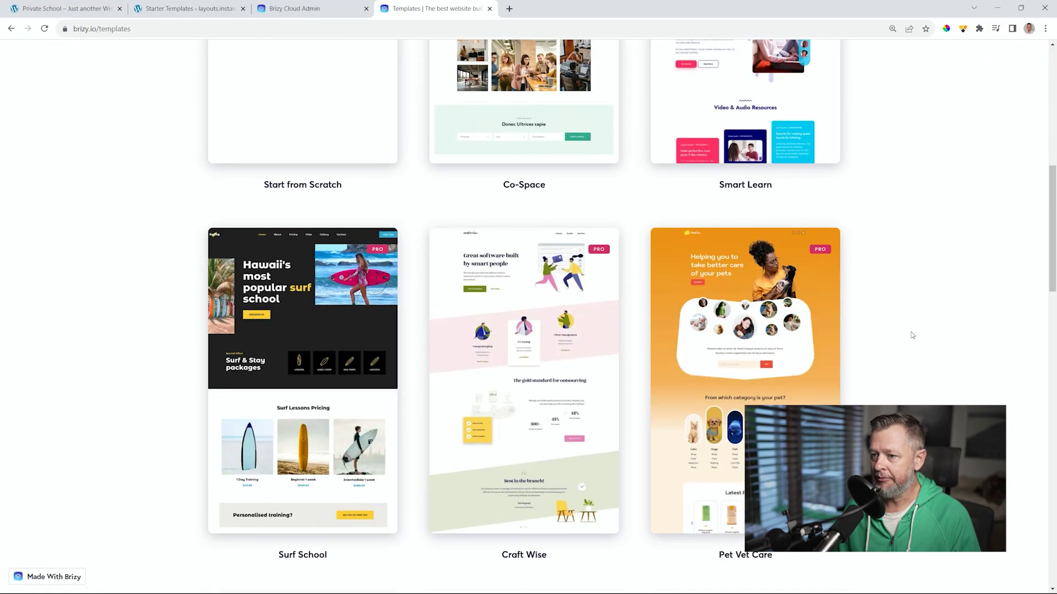
{"action": "scroll", "coordinate": [911, 335], "scroll_direction": "down", "scroll_amount": 8}
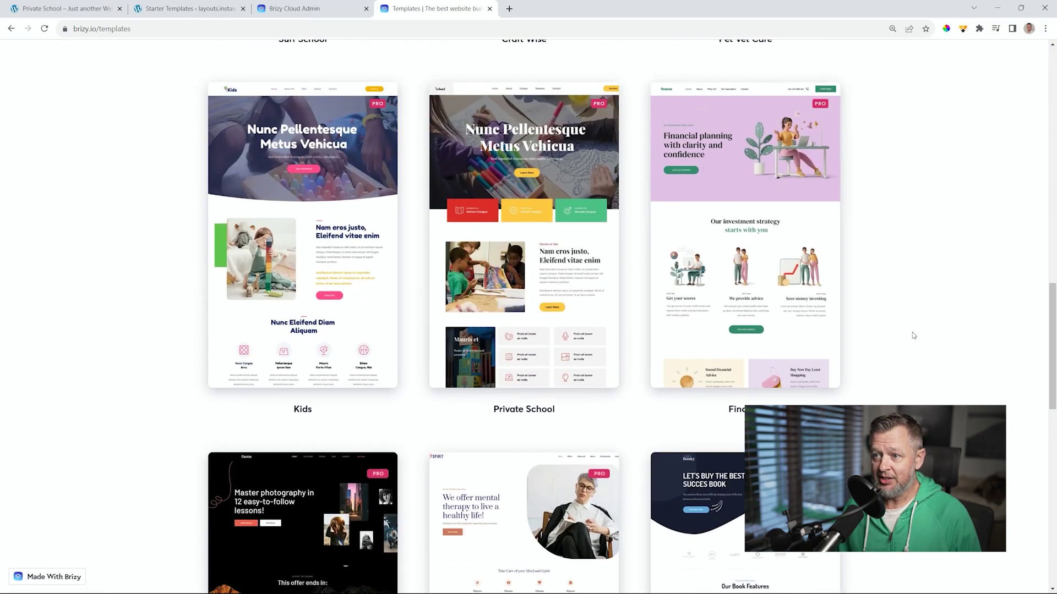
{"action": "mouse_move", "coordinate": [535, 257]}
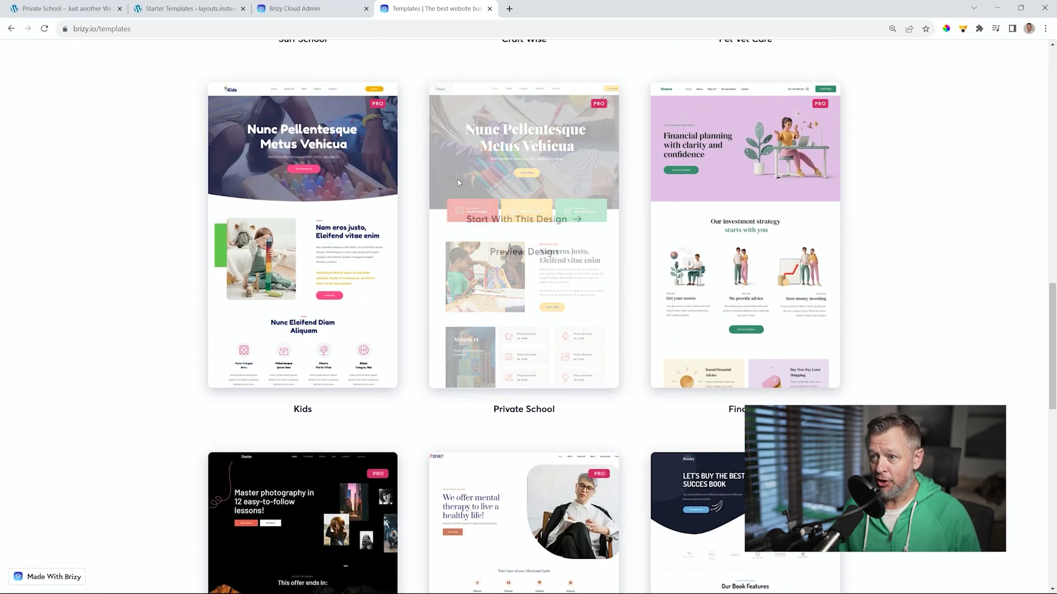
{"action": "left_click", "coordinate": [535, 257]}
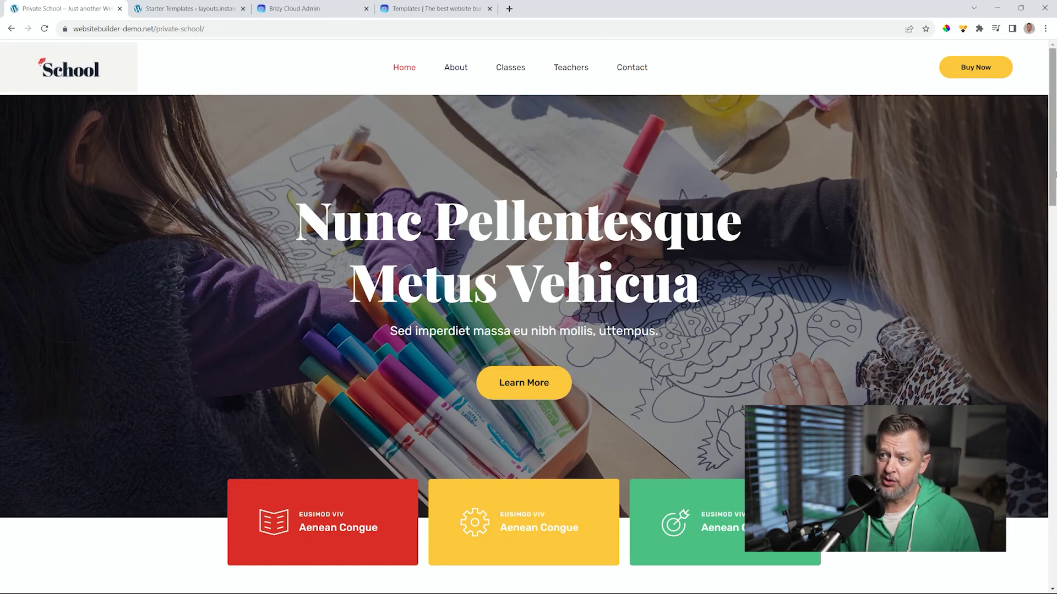
Step: Scroll through the Private School demo's home and About pages, ending on Classes
{"action": "scroll", "coordinate": [435, 314], "scroll_direction": "down", "scroll_amount": 3}
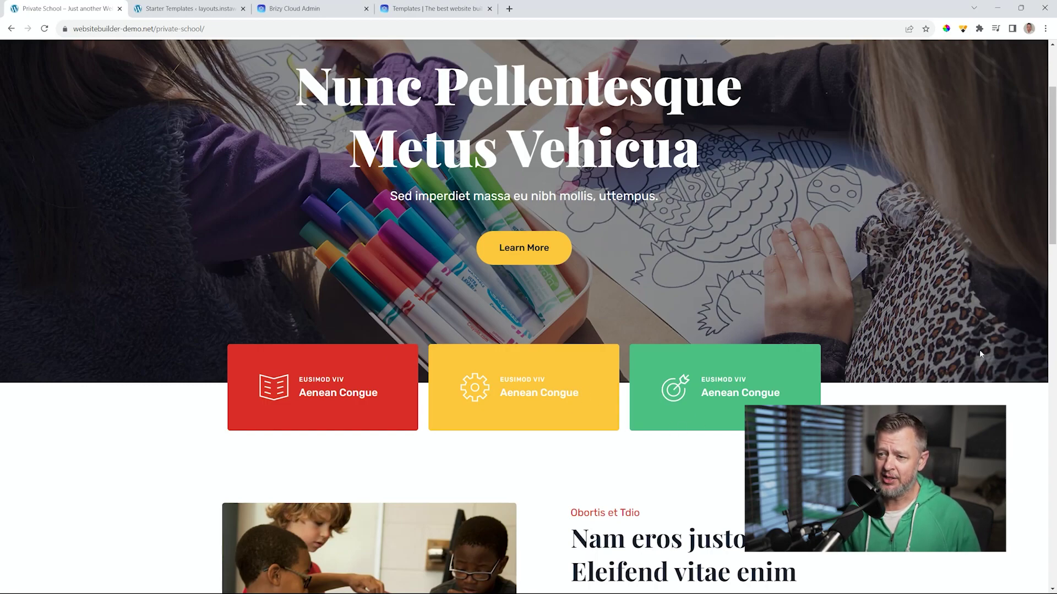
{"action": "scroll", "coordinate": [1053, 276], "scroll_direction": "down", "scroll_amount": 5}
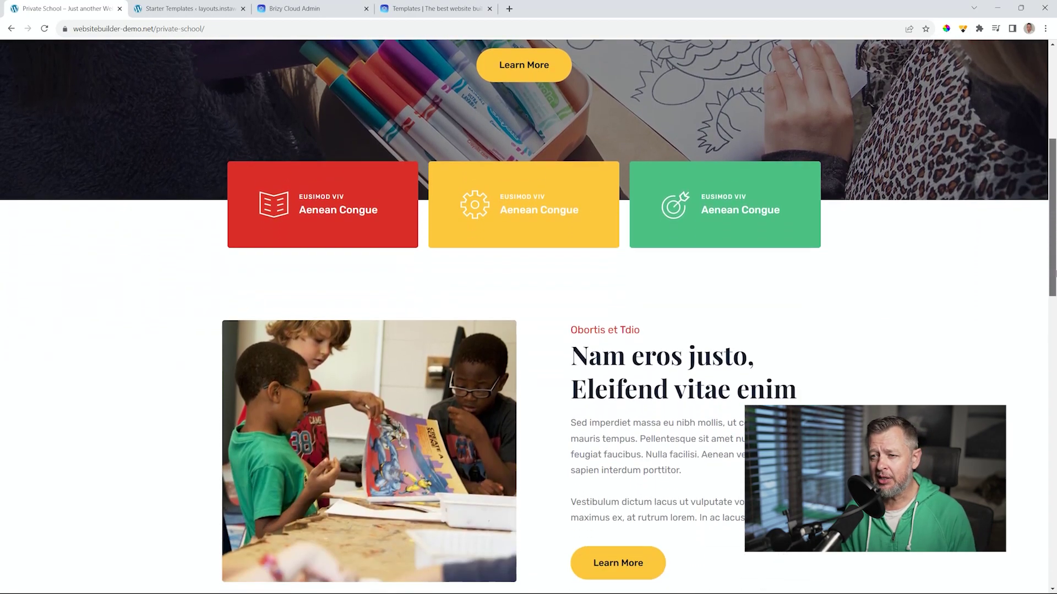
{"action": "left_click_drag", "start_coordinate": [1054, 297], "coordinate": [1053, 556]}
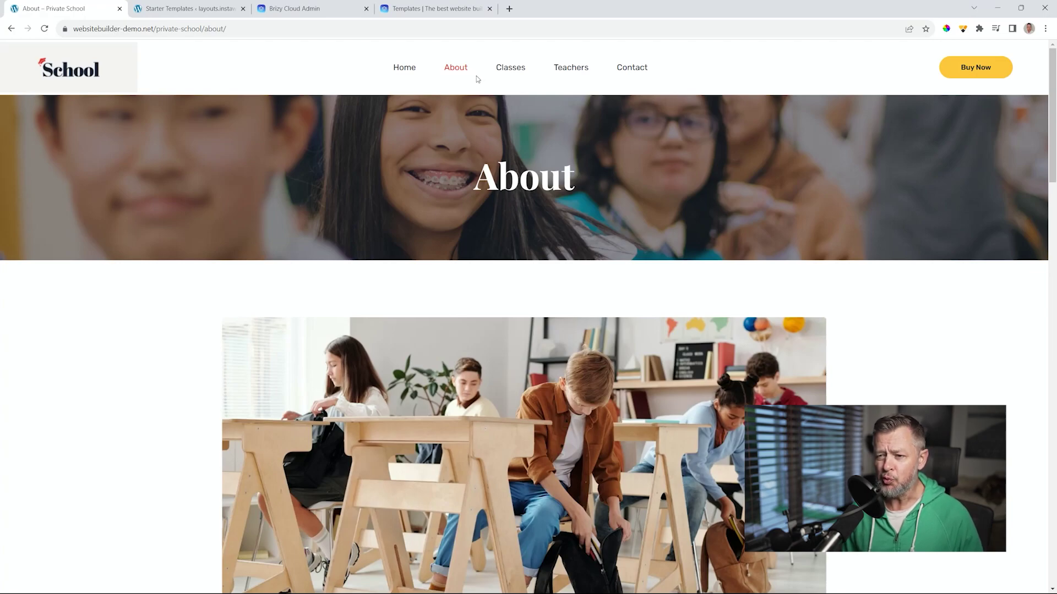
{"action": "left_click_drag", "start_coordinate": [1053, 101], "coordinate": [1055, 163]}
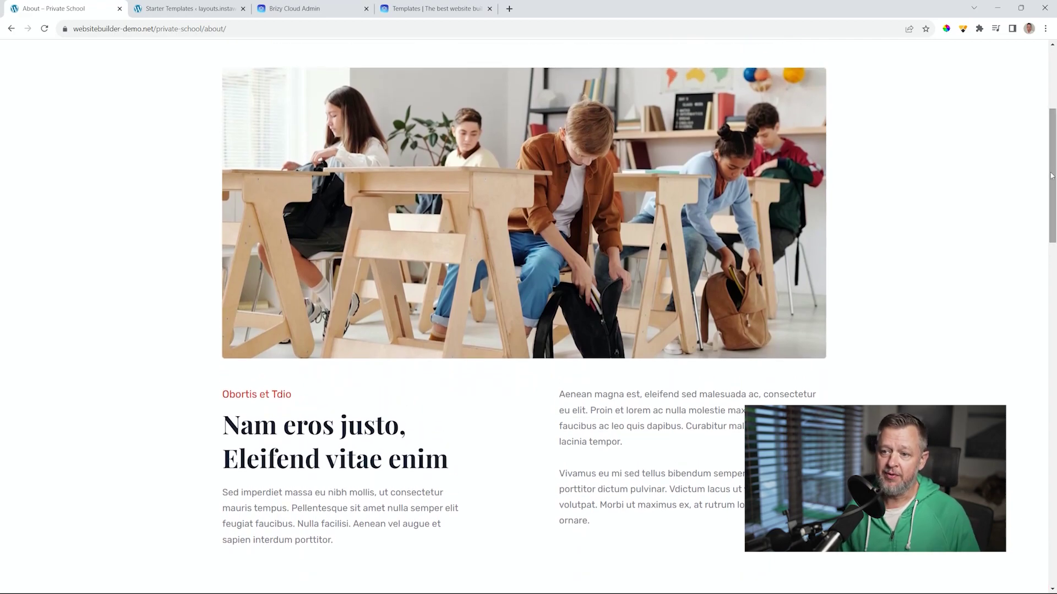
{"action": "left_click_drag", "start_coordinate": [1051, 175], "coordinate": [1055, 279]}
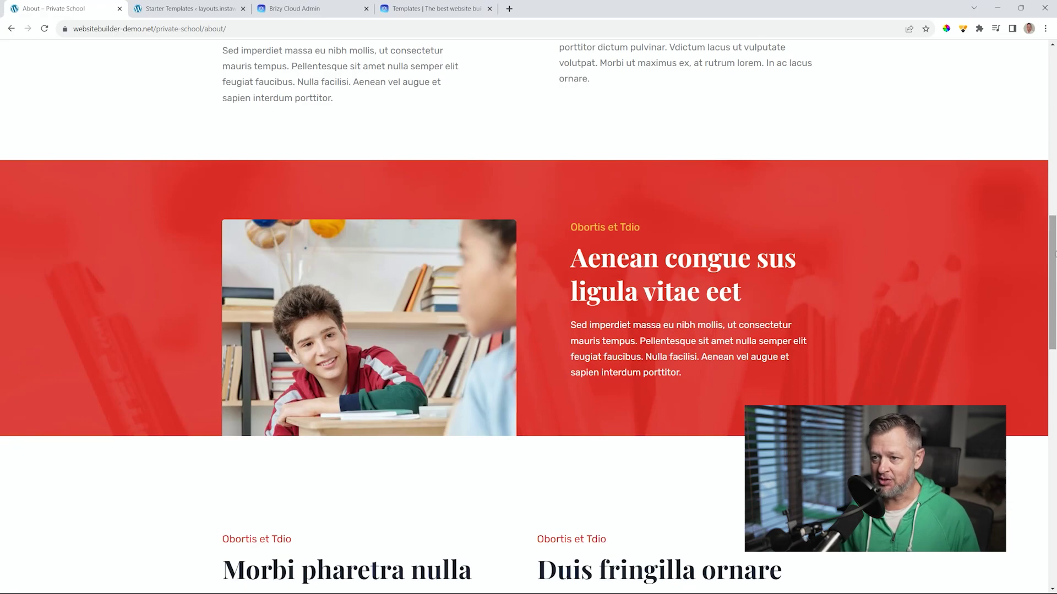
{"action": "left_click_drag", "start_coordinate": [1055, 254], "coordinate": [1055, 487]}
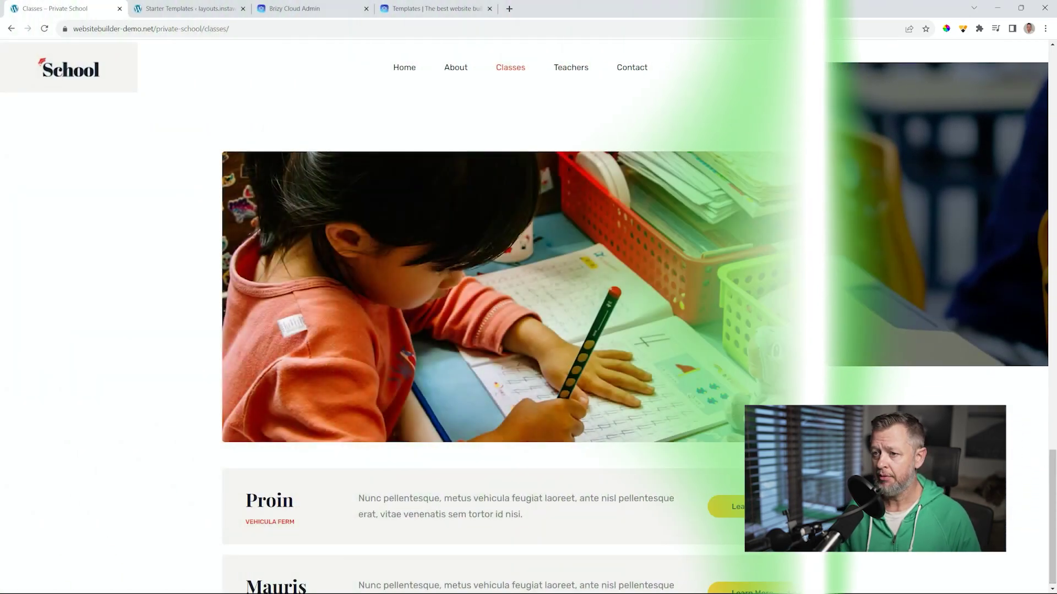
{"action": "left_click_drag", "start_coordinate": [1054, 96], "coordinate": [1054, 135]}
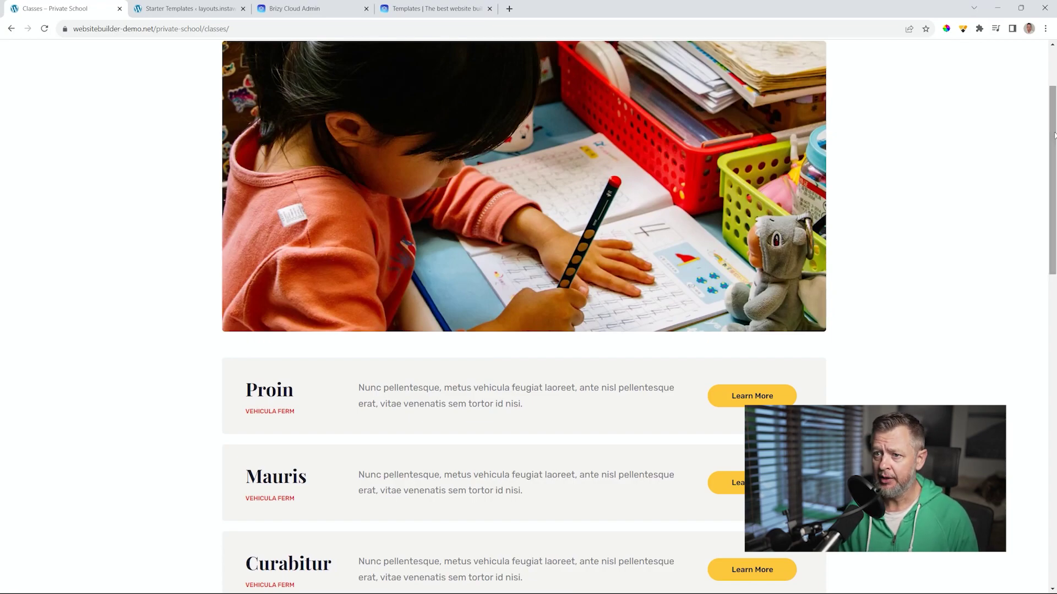
Step: Scroll through the demo's Classes and Teachers pages, then the Contact page down to its map
{"action": "left_click_drag", "start_coordinate": [1053, 135], "coordinate": [1054, 443]}
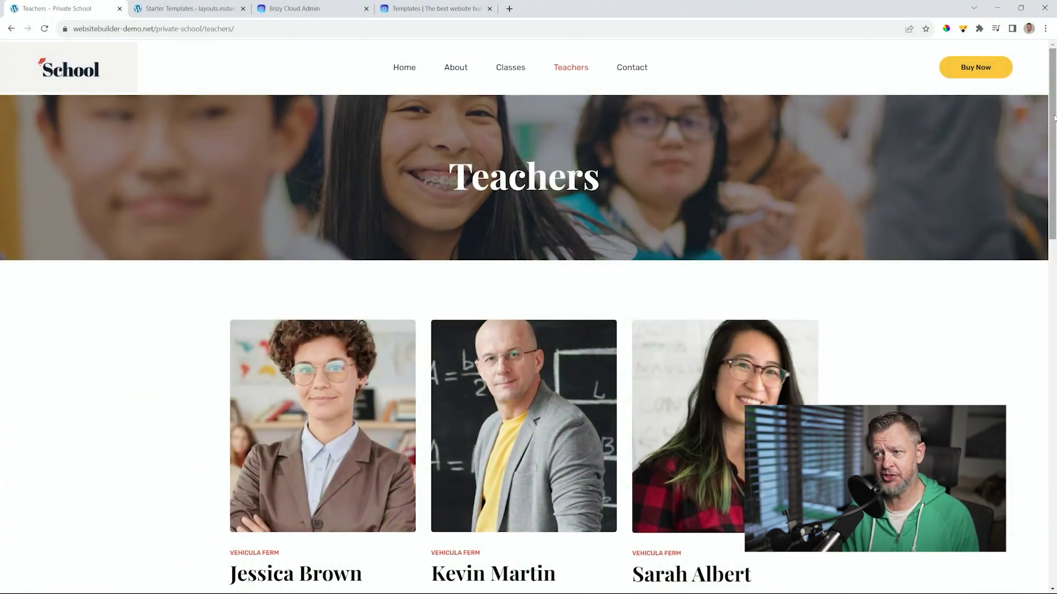
{"action": "left_click_drag", "start_coordinate": [1054, 165], "coordinate": [1055, 209]}
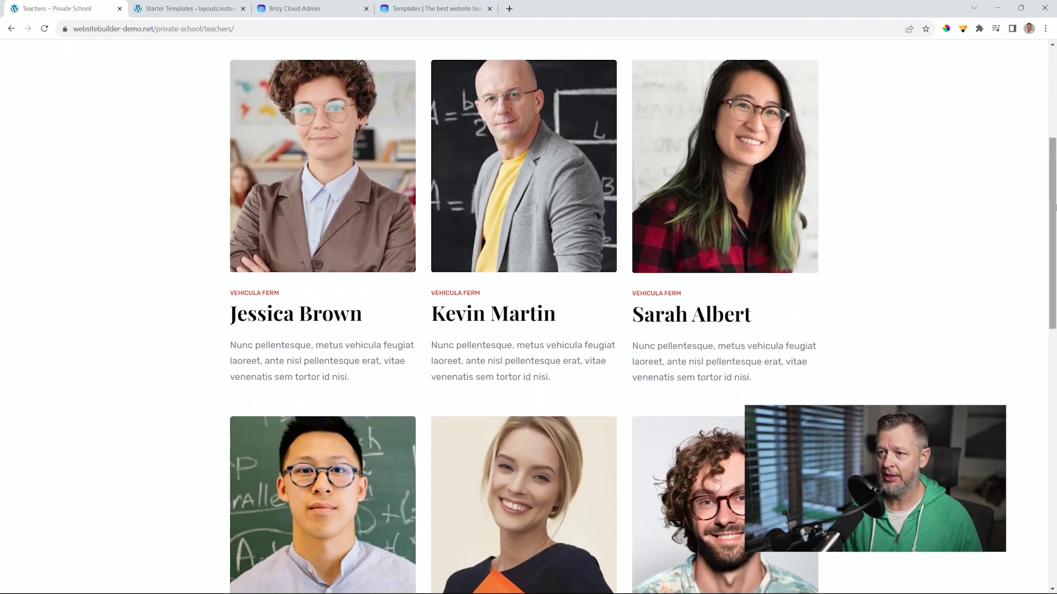
{"action": "left_click_drag", "start_coordinate": [1054, 196], "coordinate": [1054, 450]}
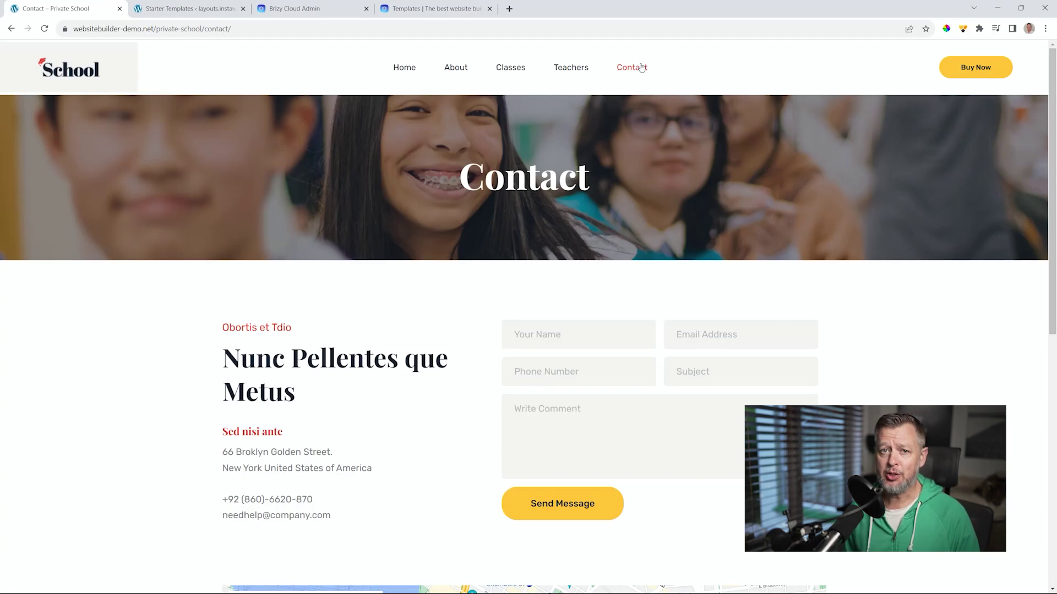
{"action": "left_click_drag", "start_coordinate": [1052, 129], "coordinate": [1044, 376]}
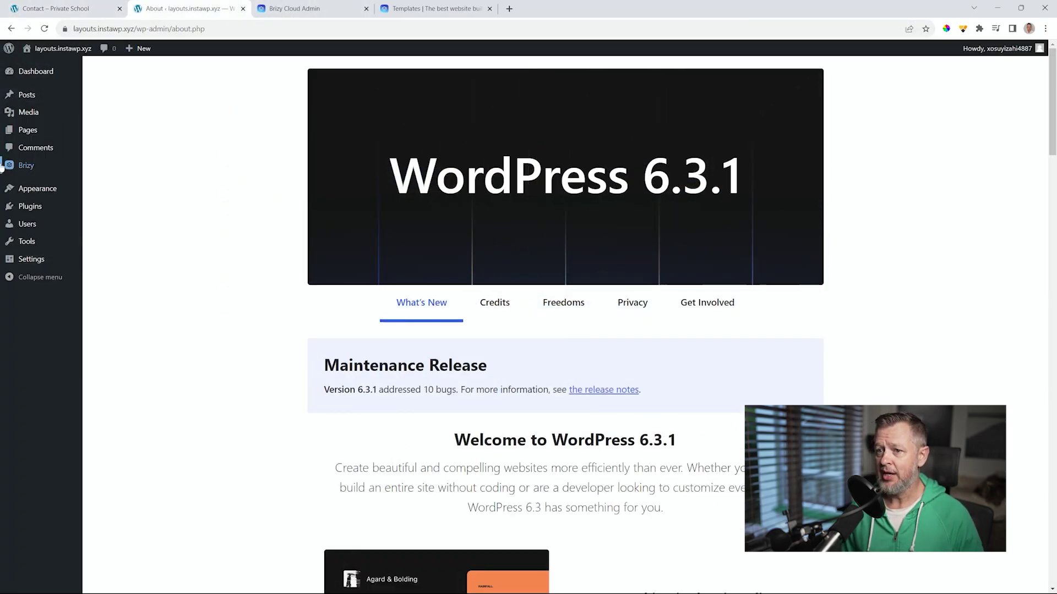
Step: Filter the Brizy starter templates to the Children category
{"action": "mouse_move", "coordinate": [11, 167]}
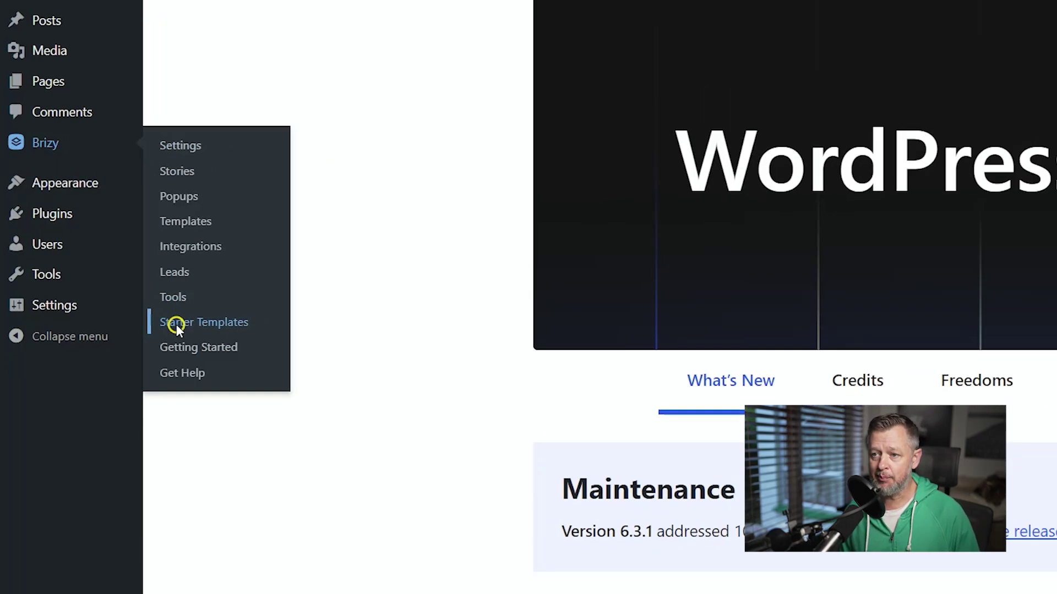
{"action": "left_click", "coordinate": [204, 342]}
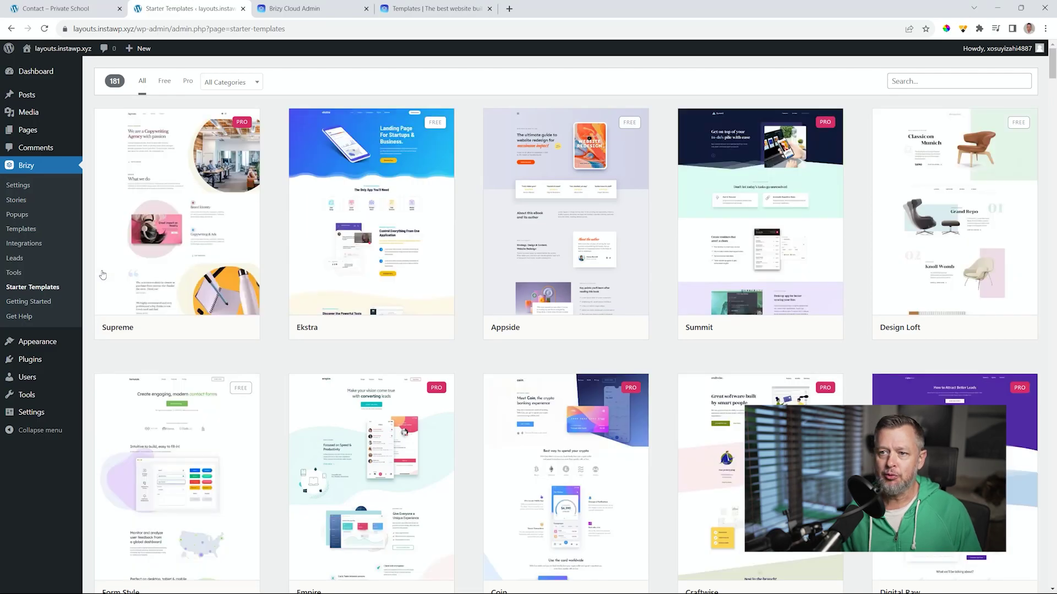
{"action": "left_click", "coordinate": [254, 82]}
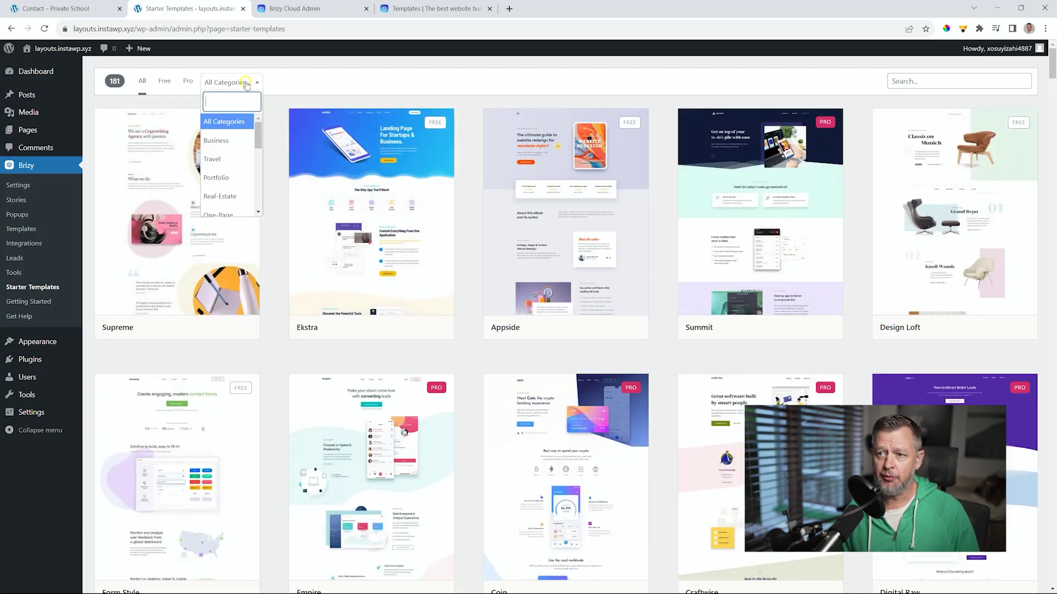
{"action": "scroll", "coordinate": [231, 165], "scroll_direction": "down", "scroll_amount": 2}
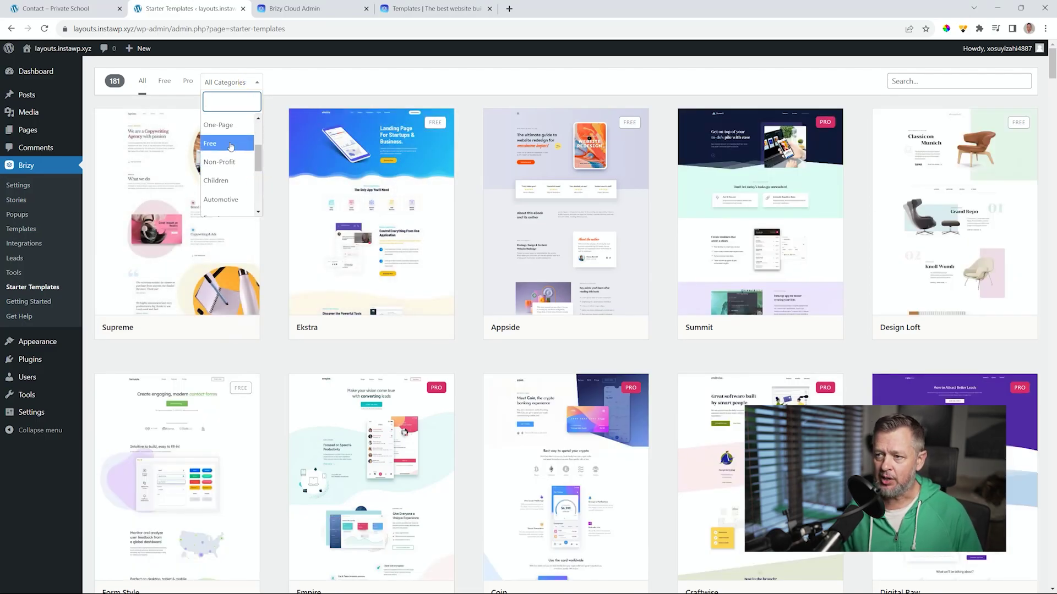
{"action": "left_click", "coordinate": [222, 180]}
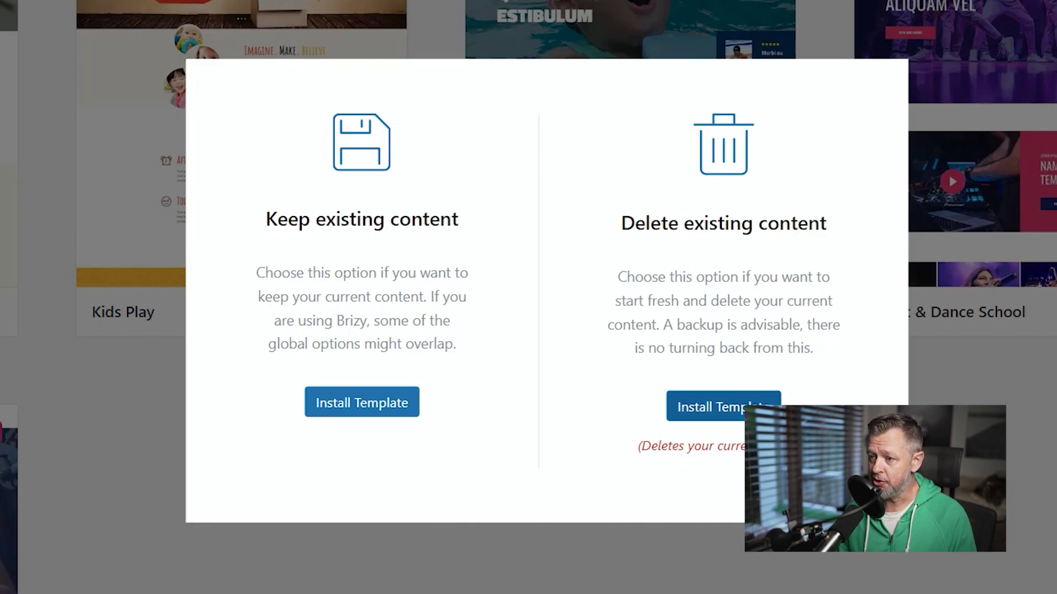
Step: Install the Private School starter template, dismiss the success message and visit the site
{"action": "left_click", "coordinate": [762, 407]}
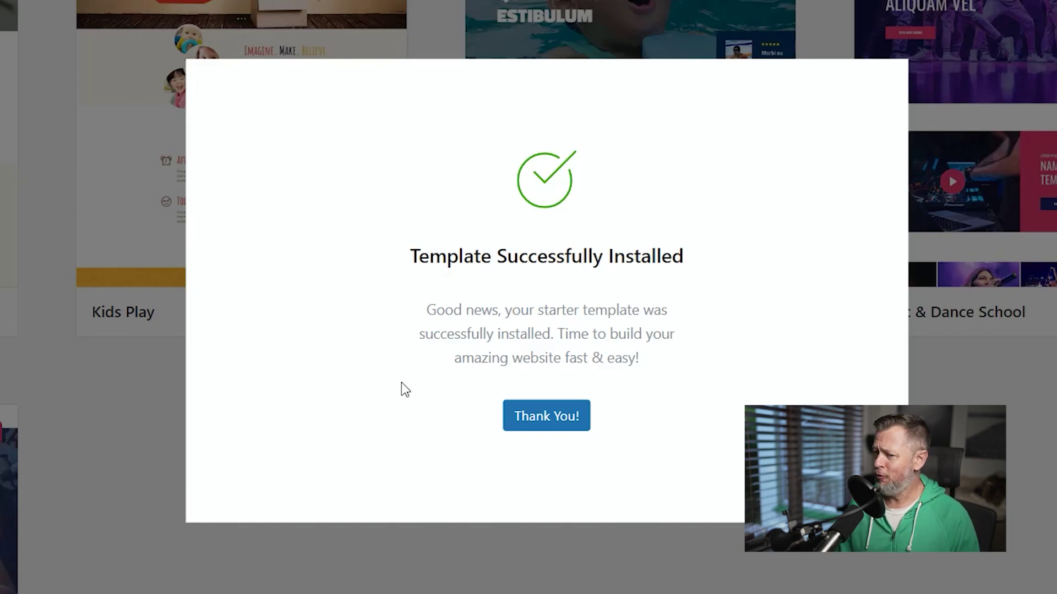
{"action": "left_click", "coordinate": [561, 415]}
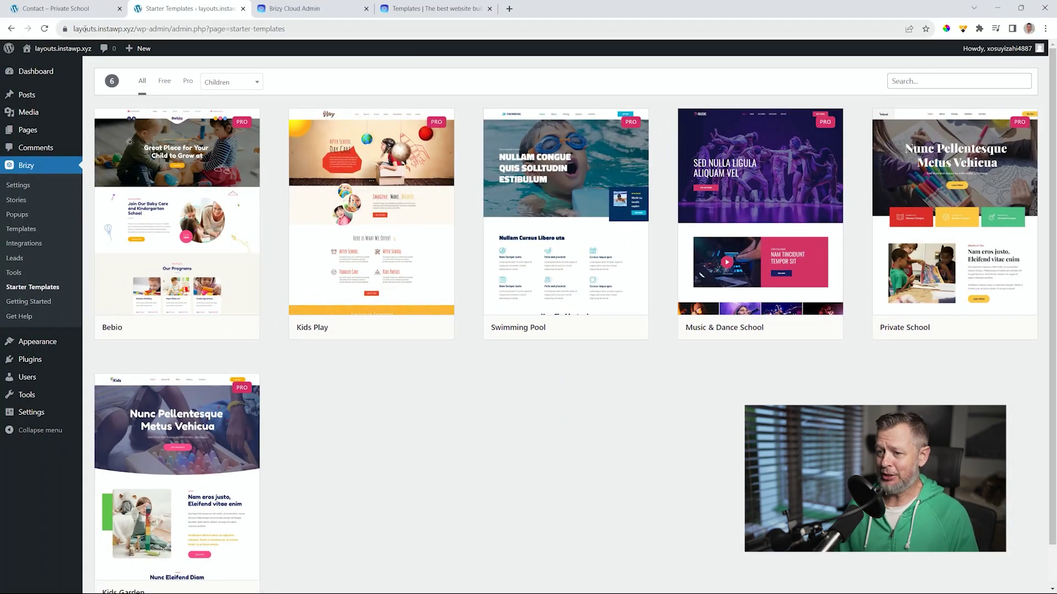
{"action": "left_click", "coordinate": [65, 48]}
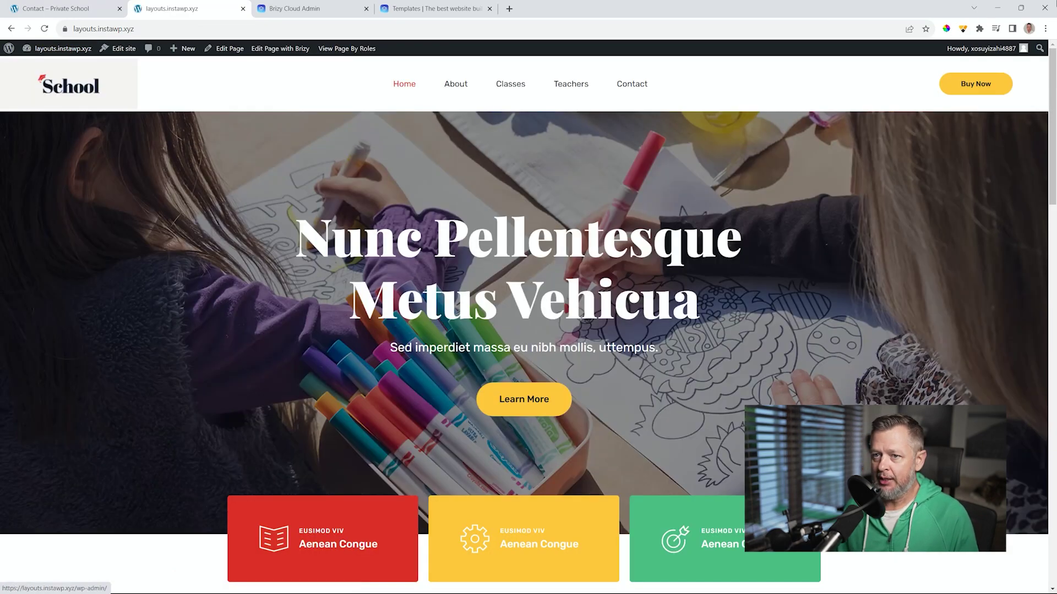
Step: Review the School front page, then edit the Home page with Brizy from All Pages
{"action": "mouse_move", "coordinate": [1055, 135]}
{"action": "left_mouse_down"}
{"action": "mouse_move", "coordinate": [1054, 482]}
{"action": "mouse_move", "coordinate": [1054, 124]}
{"action": "left_mouse_up"}
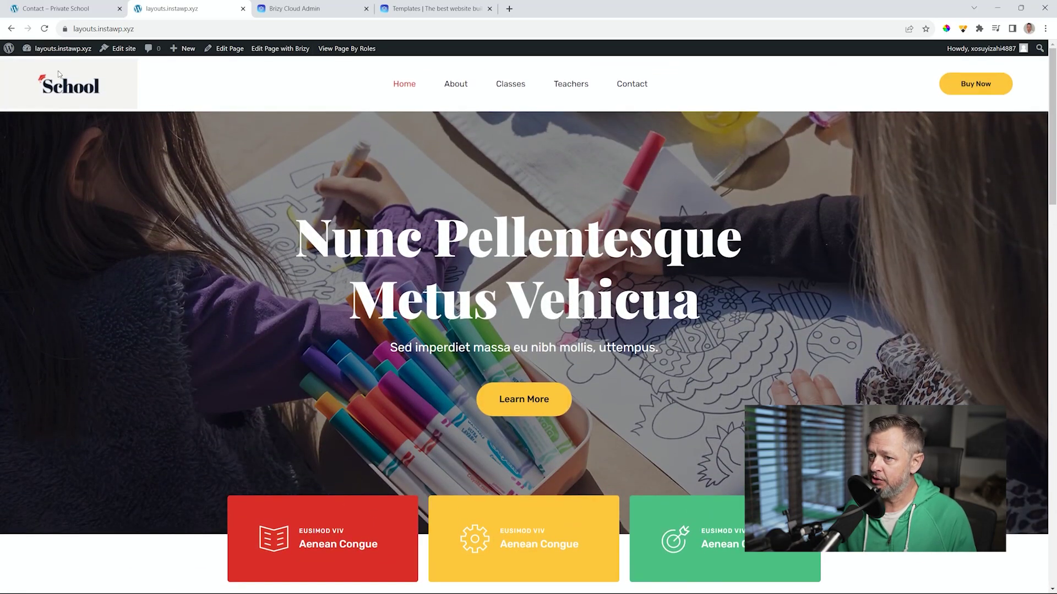
{"action": "left_click", "coordinate": [58, 49]}
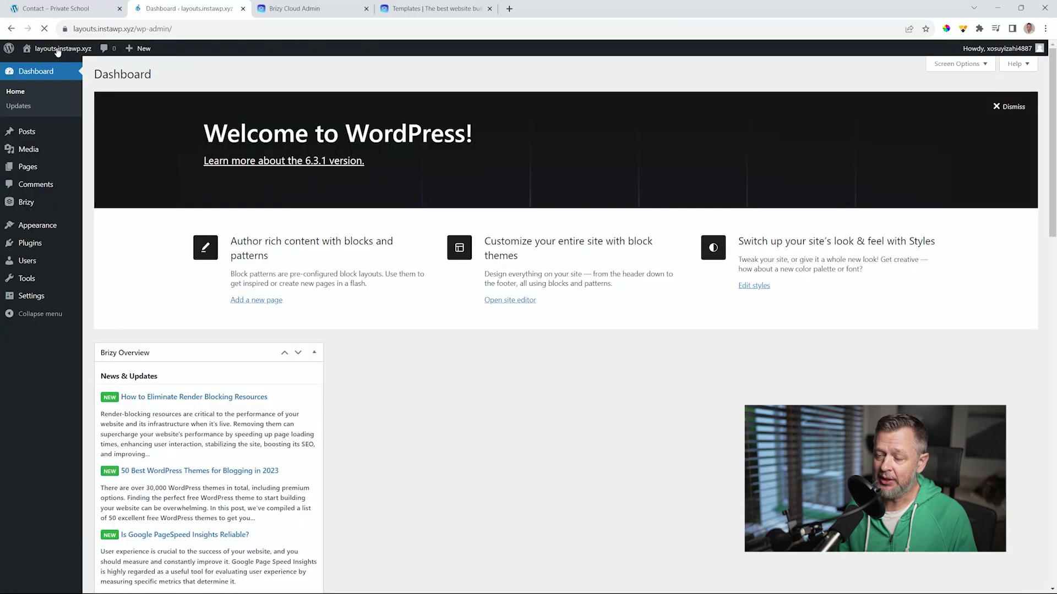
{"action": "left_click", "coordinate": [33, 171]}
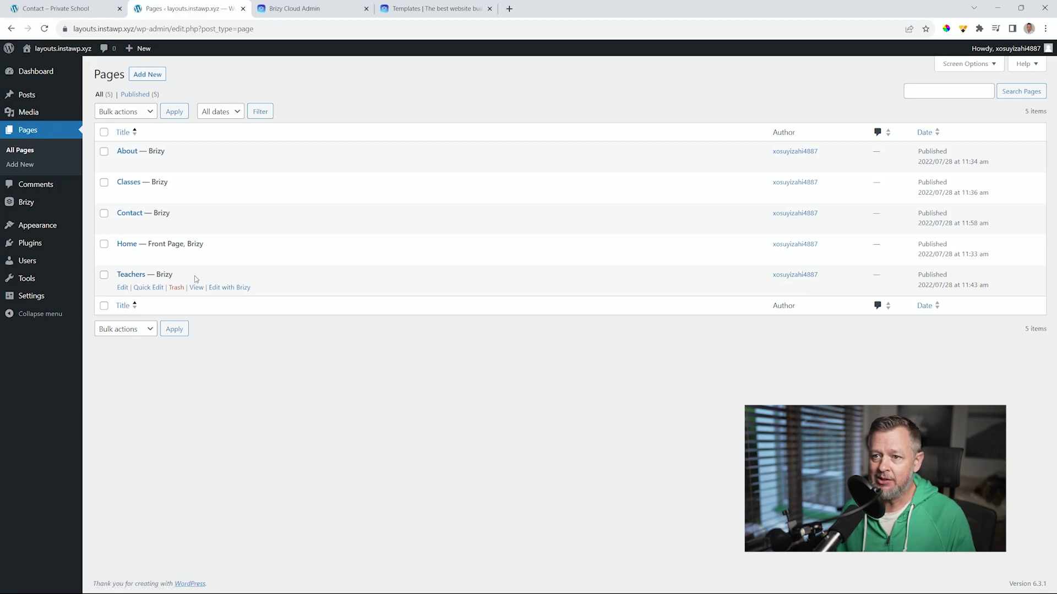
{"action": "left_click", "coordinate": [225, 258]}
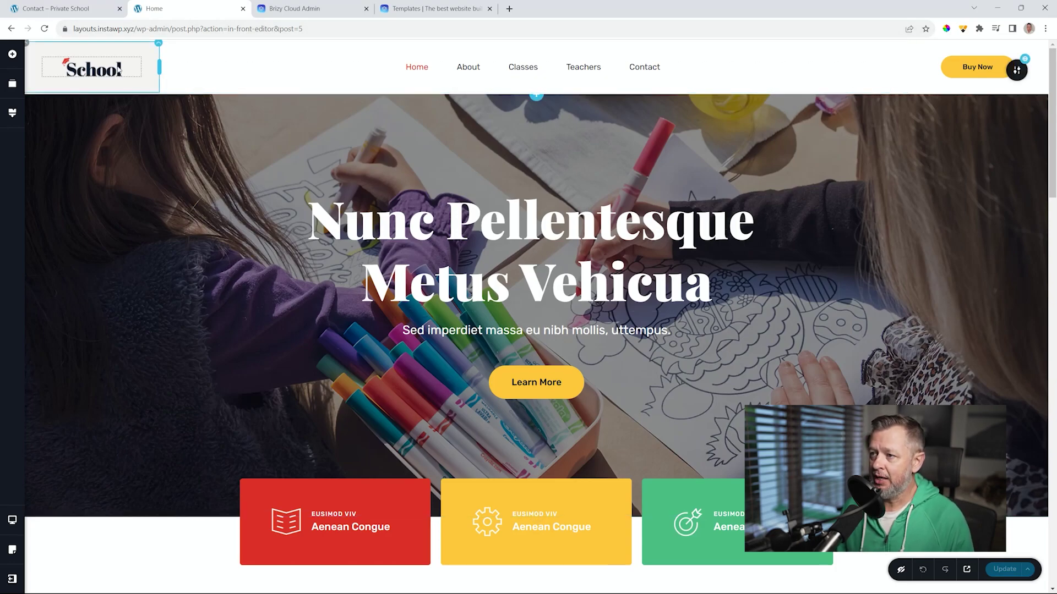
Step: Check the global header's Display Conditions stay at Include All and cancel unchanged
{"action": "left_click", "coordinate": [915, 79]}
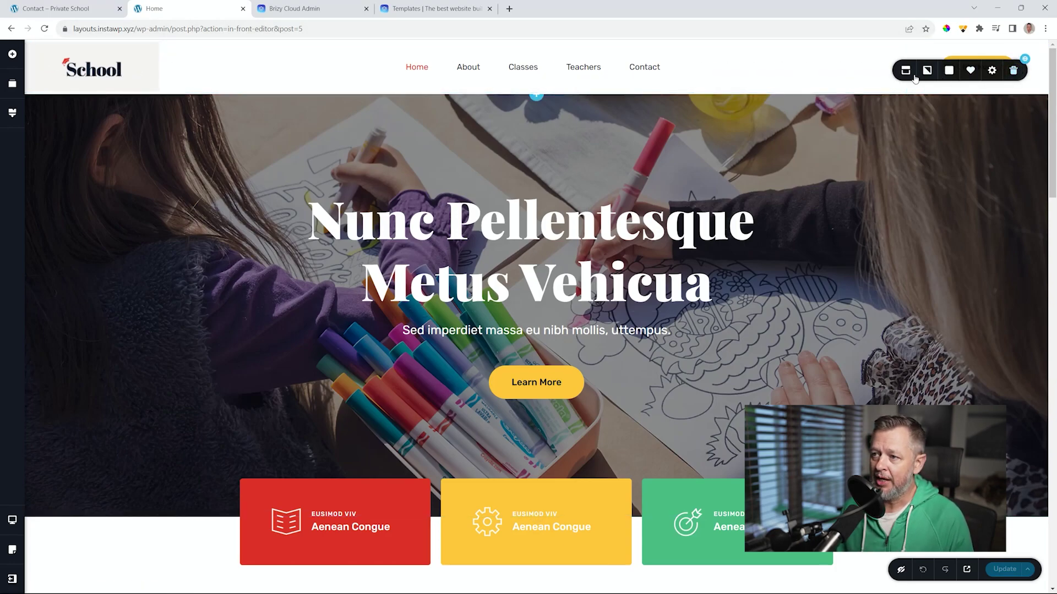
{"action": "left_click", "coordinate": [905, 70]}
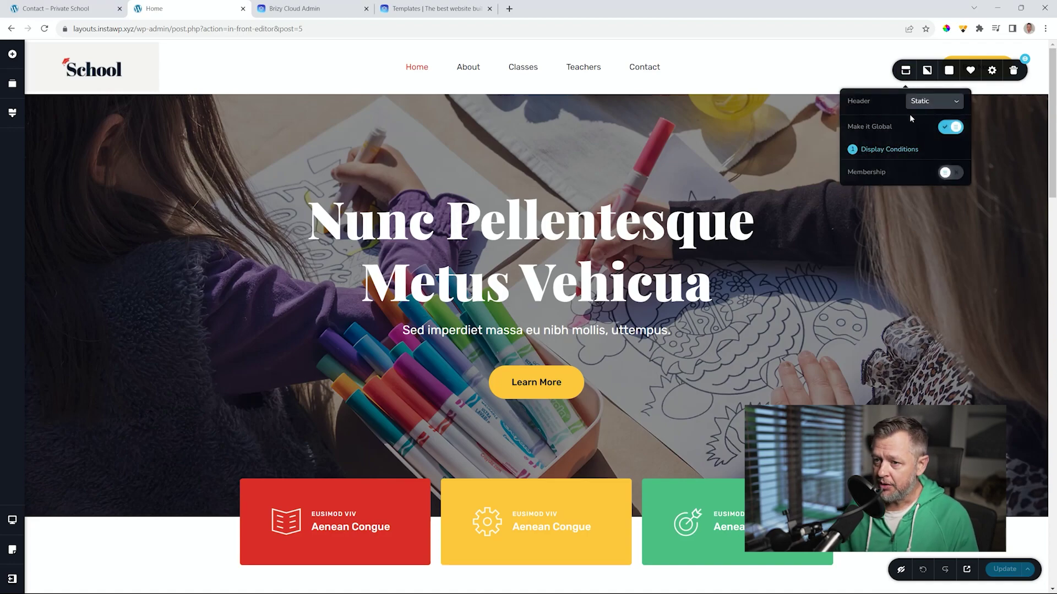
{"action": "left_click", "coordinate": [875, 149]}
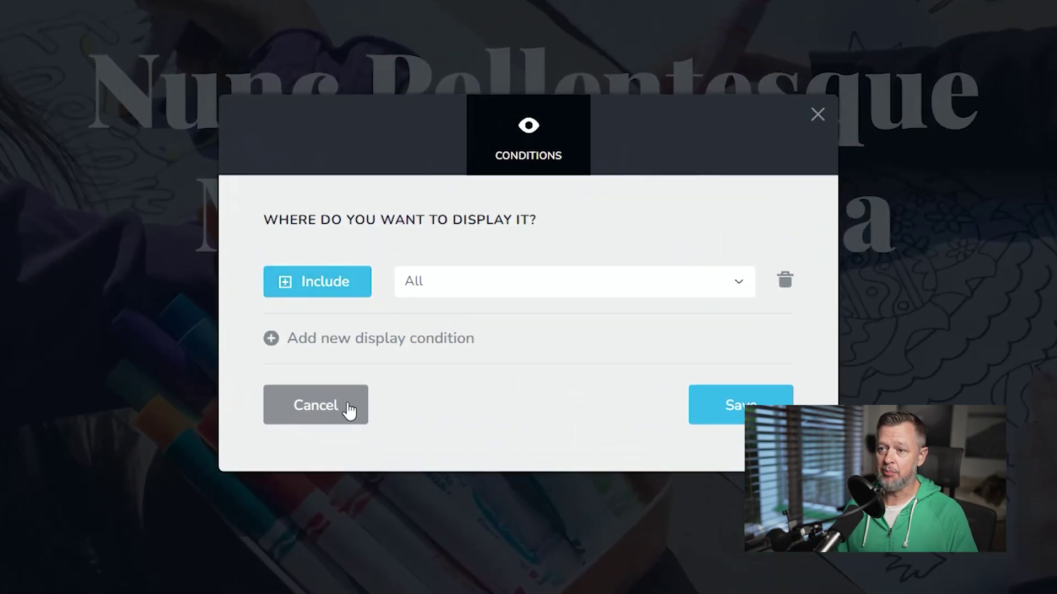
{"action": "left_click", "coordinate": [347, 405]}
{"action": "scroll", "coordinate": [149, 127], "scroll_direction": "down", "scroll_amount": 3}
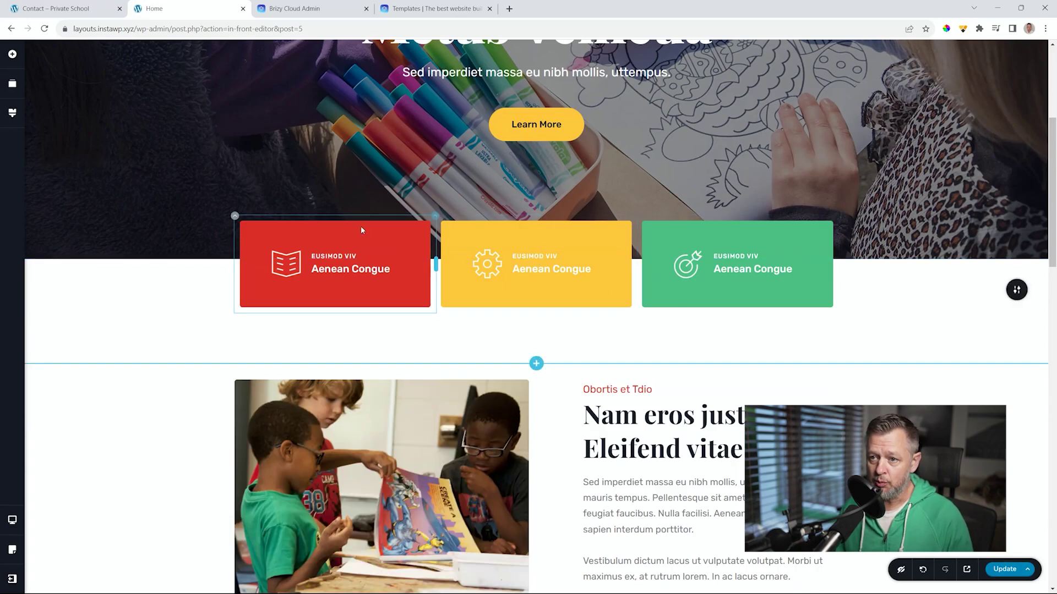
Step: Inspect the coloured boxes row's -100 px top Margin in Styling, then close it and scroll down
{"action": "left_click", "coordinate": [235, 216]}
{"action": "left_click", "coordinate": [246, 241]}
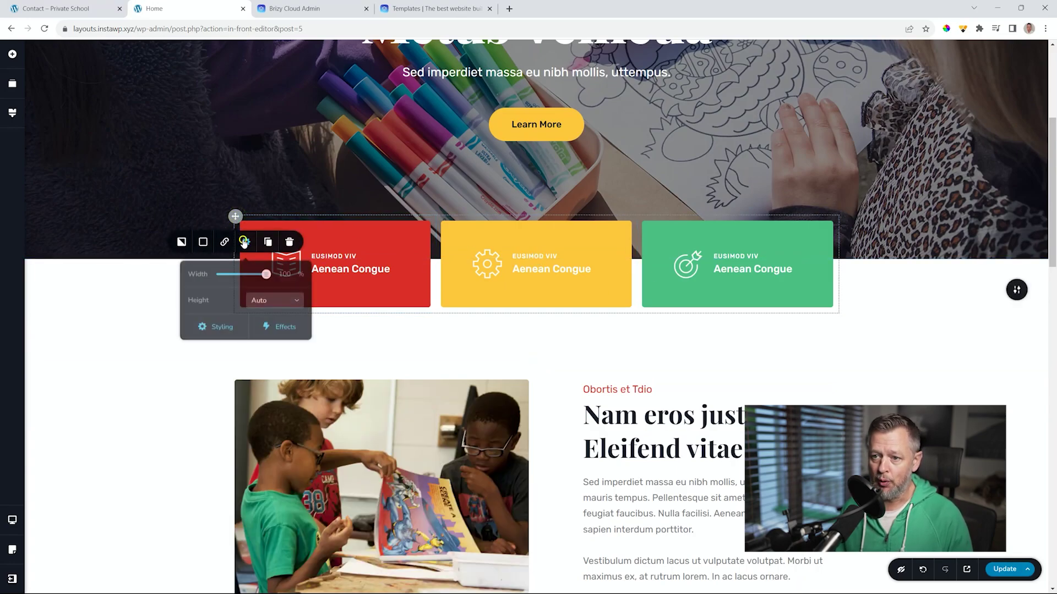
{"action": "left_click", "coordinate": [221, 325]}
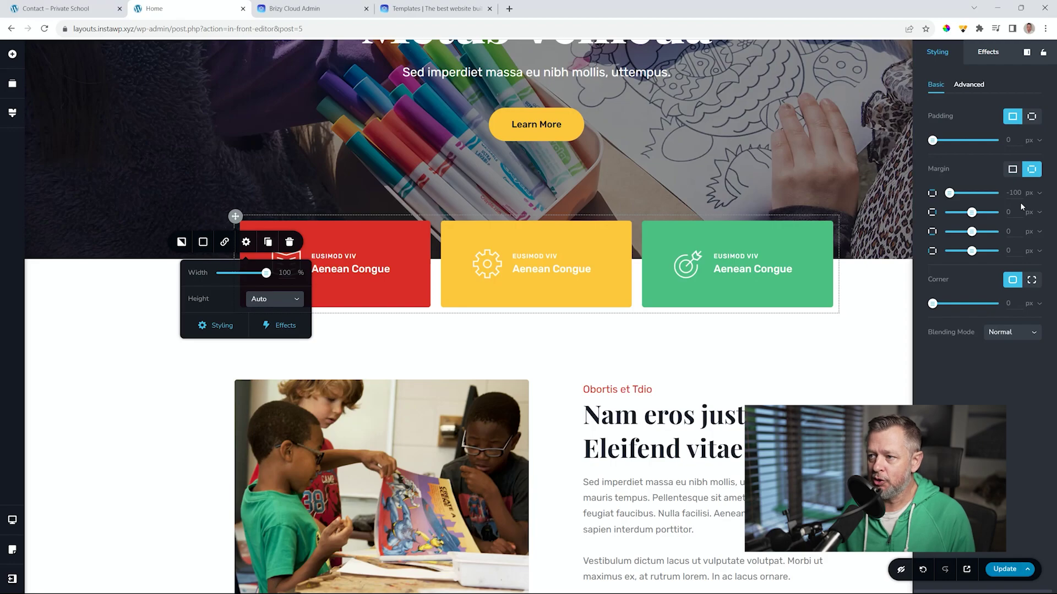
{"action": "mouse_move", "coordinate": [948, 194]}
{"action": "left_mouse_down"}
{"action": "mouse_move", "coordinate": [981, 193]}
{"action": "mouse_move", "coordinate": [949, 193]}
{"action": "left_mouse_up"}
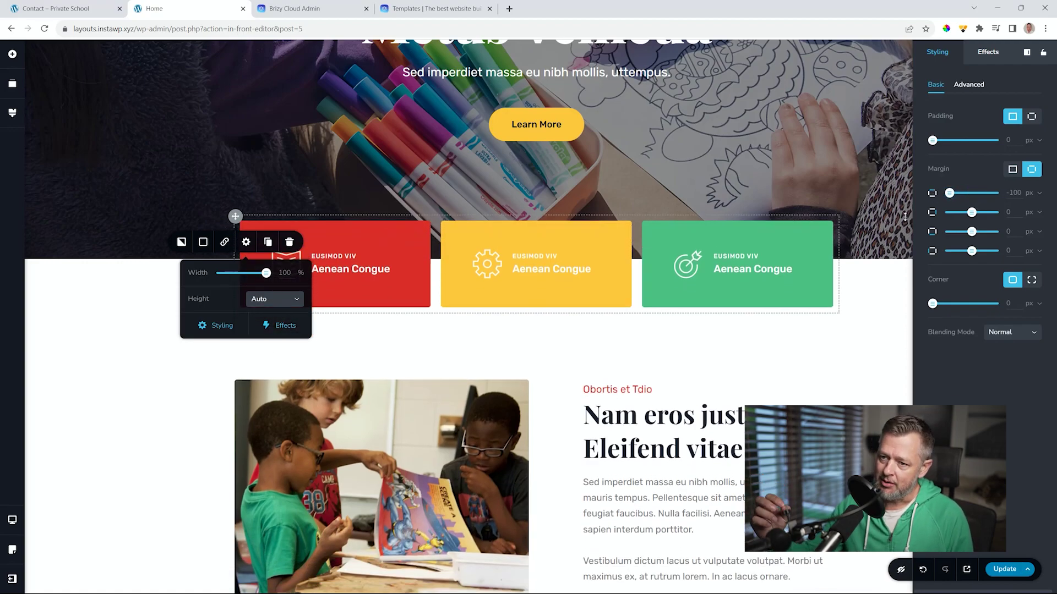
{"action": "left_click", "coordinate": [858, 341]}
{"action": "scroll", "coordinate": [863, 334], "scroll_direction": "down", "scroll_amount": 5}
{"action": "scroll", "coordinate": [864, 334], "scroll_direction": "down", "scroll_amount": 5}
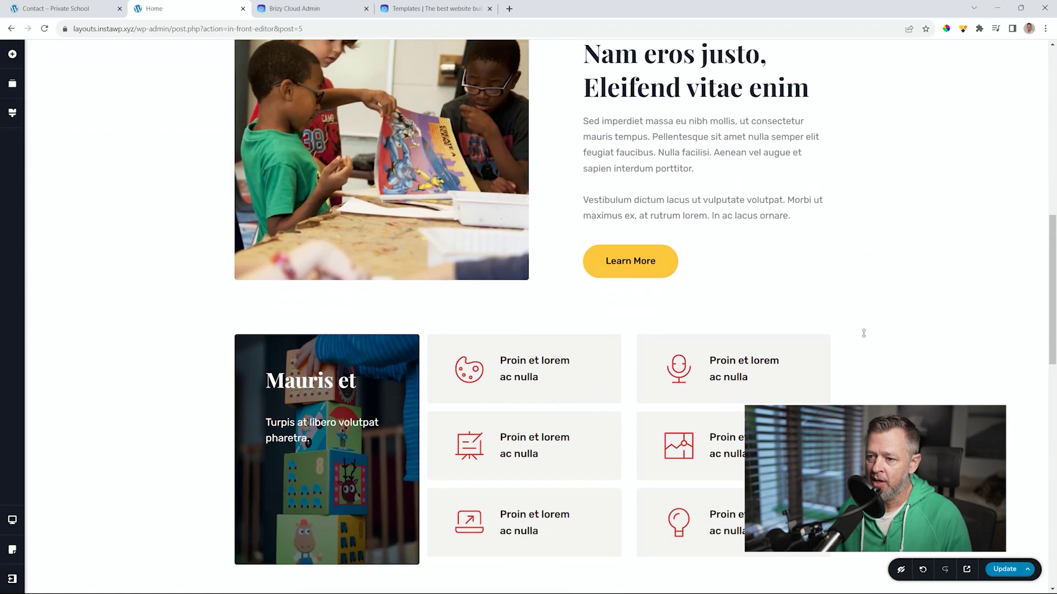
{"action": "scroll", "coordinate": [865, 337], "scroll_direction": "down", "scroll_amount": 2}
{"action": "scroll", "coordinate": [865, 337], "scroll_direction": "down", "scroll_amount": 4}
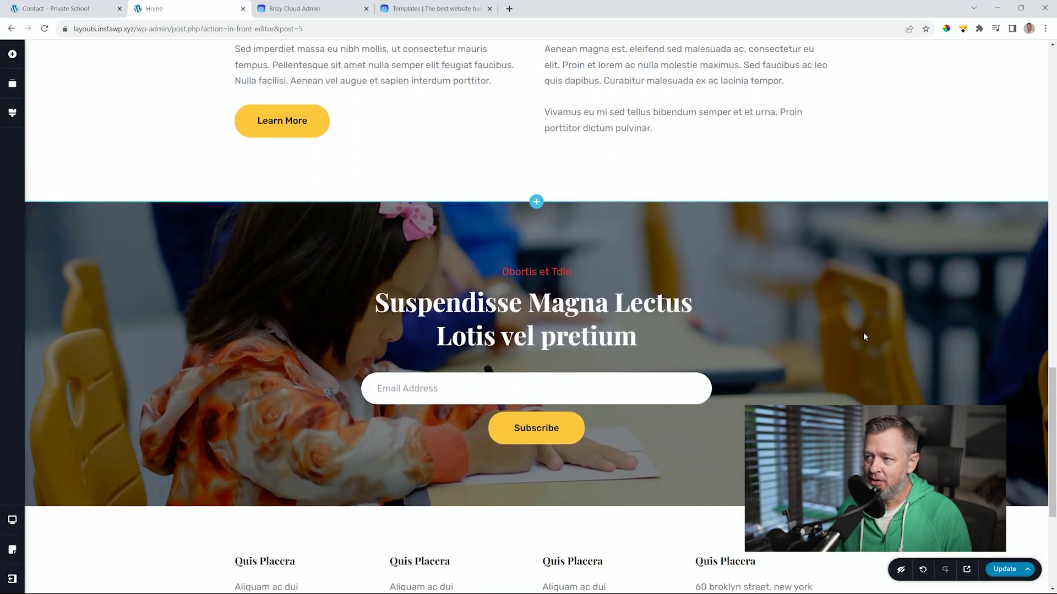
{"action": "mouse_move", "coordinate": [1016, 233]}
{"action": "left_click", "coordinate": [1017, 234]}
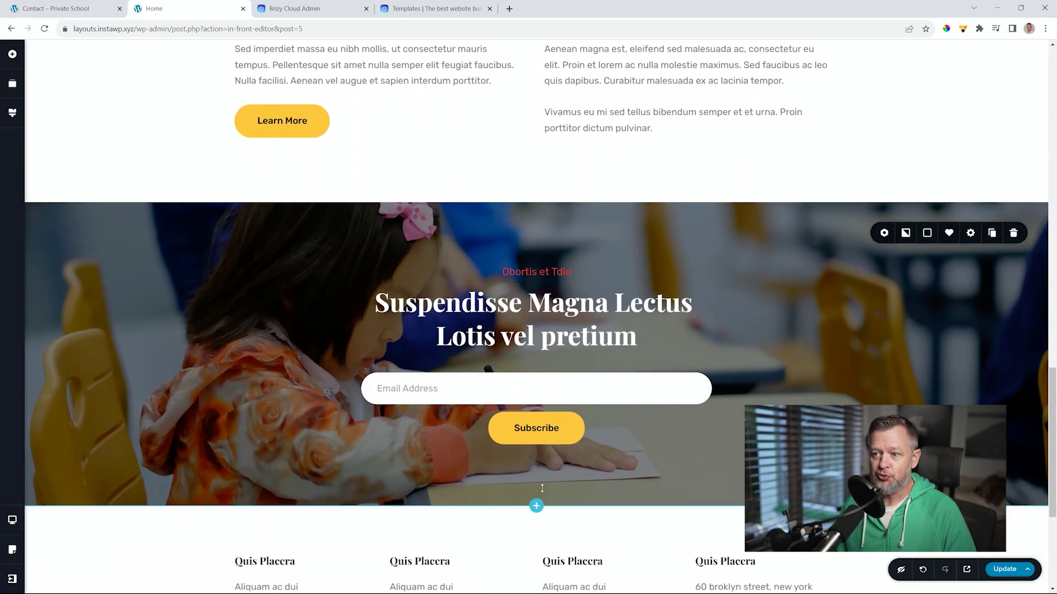
{"action": "left_click", "coordinate": [537, 506]}
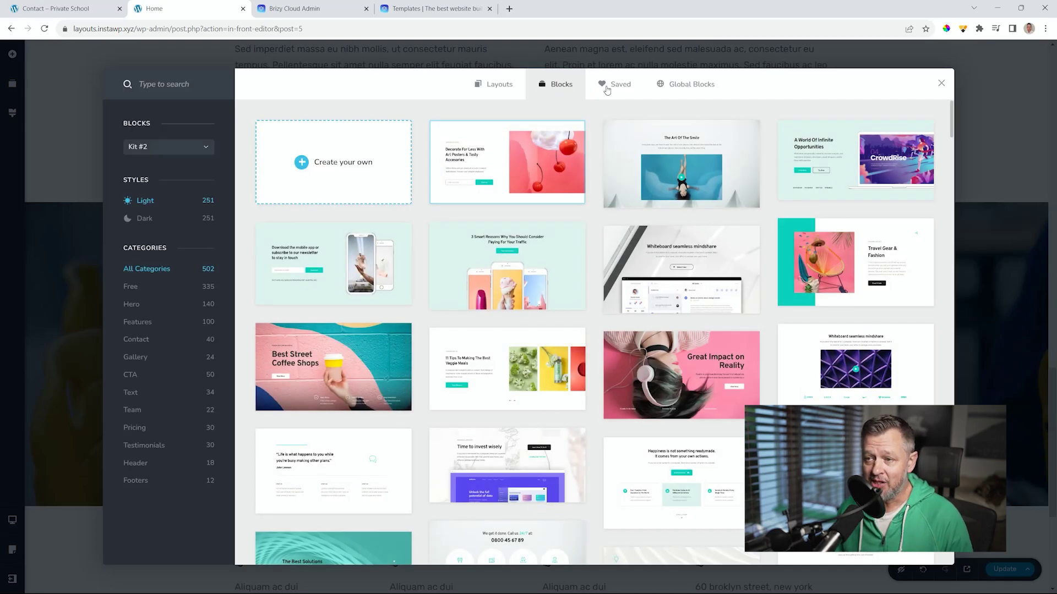
{"action": "left_click", "coordinate": [623, 83]}
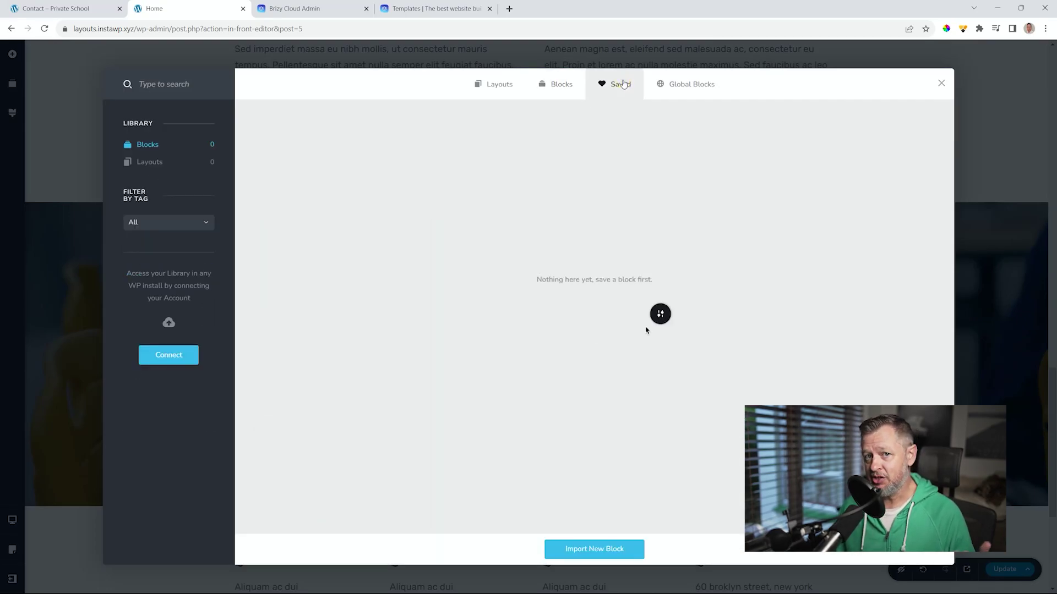
{"action": "left_click", "coordinate": [659, 88]}
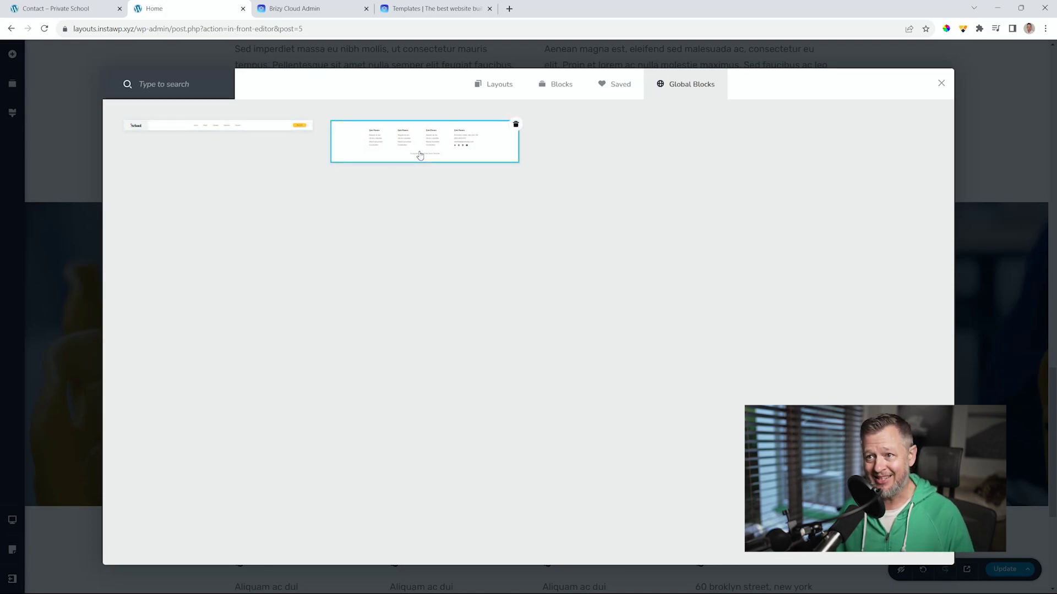
{"action": "left_click", "coordinate": [941, 83]}
{"action": "scroll", "coordinate": [943, 160], "scroll_direction": "down", "scroll_amount": 4}
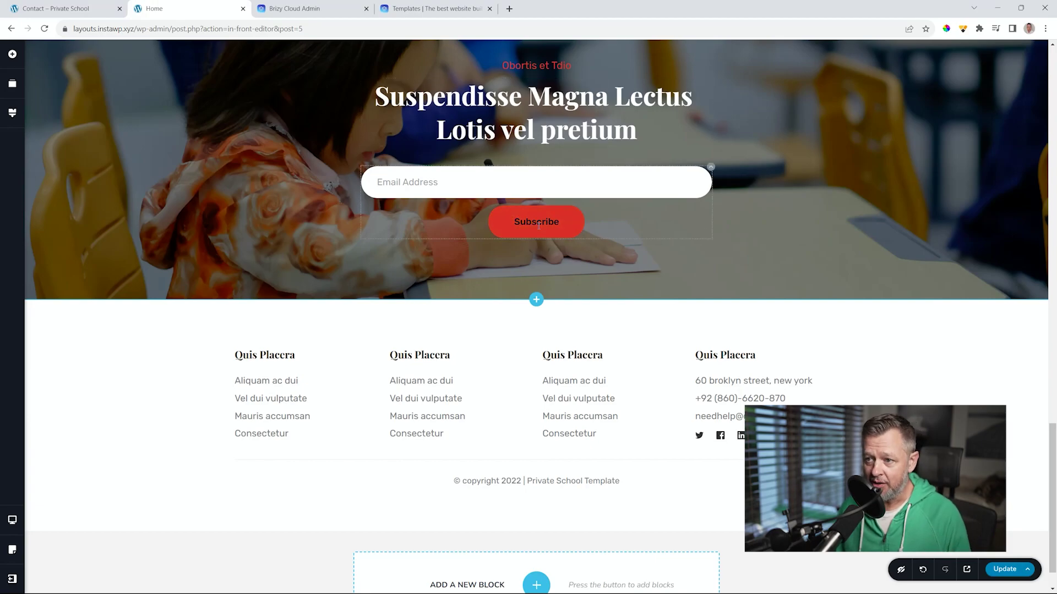
{"action": "left_click", "coordinate": [539, 225]}
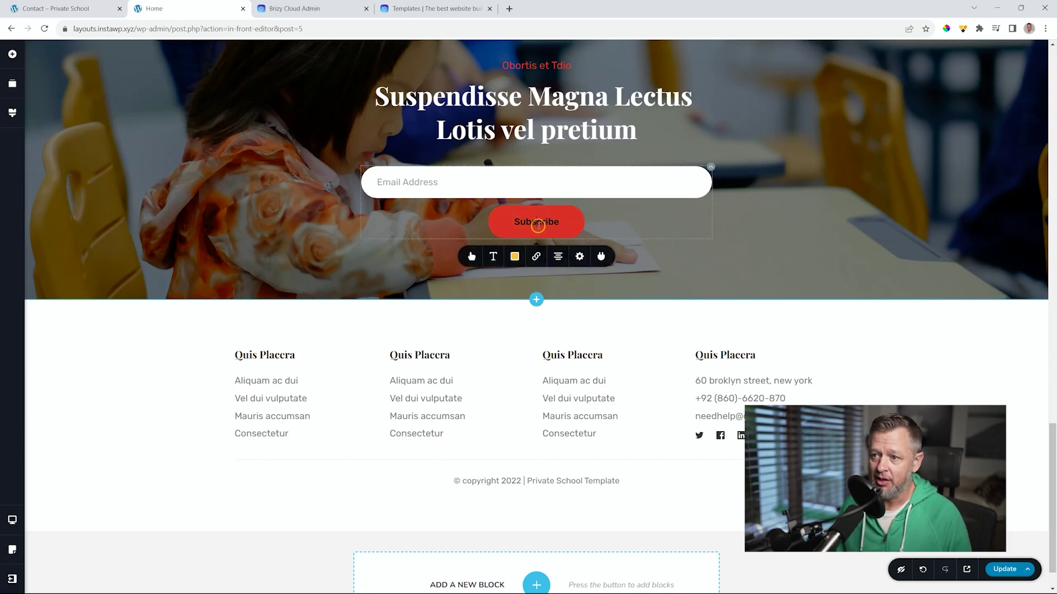
{"action": "left_click", "coordinate": [602, 257]}
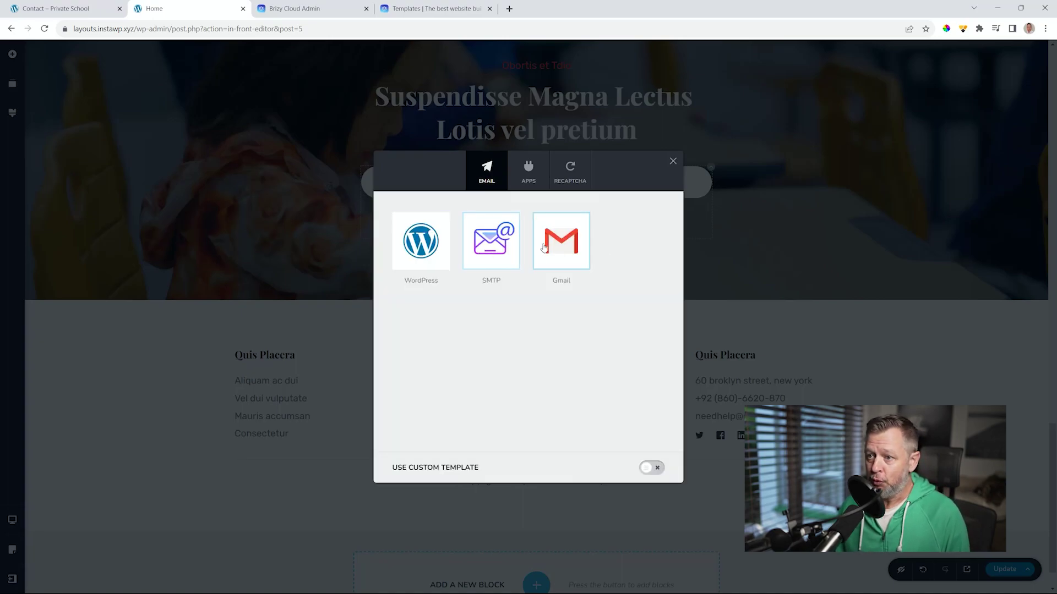
{"action": "left_click", "coordinate": [522, 178]}
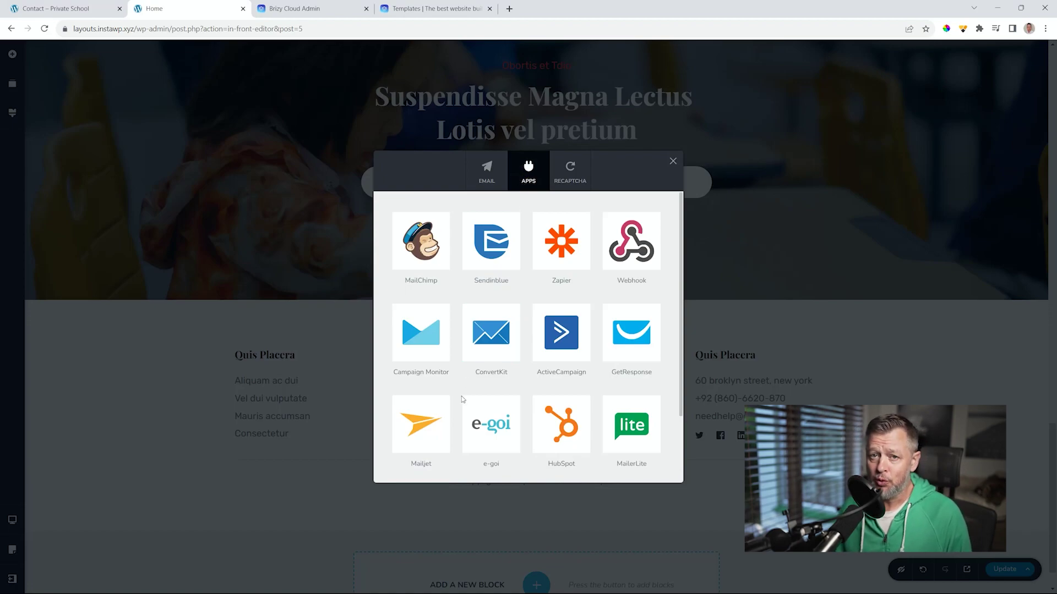
{"action": "left_click", "coordinate": [400, 421]}
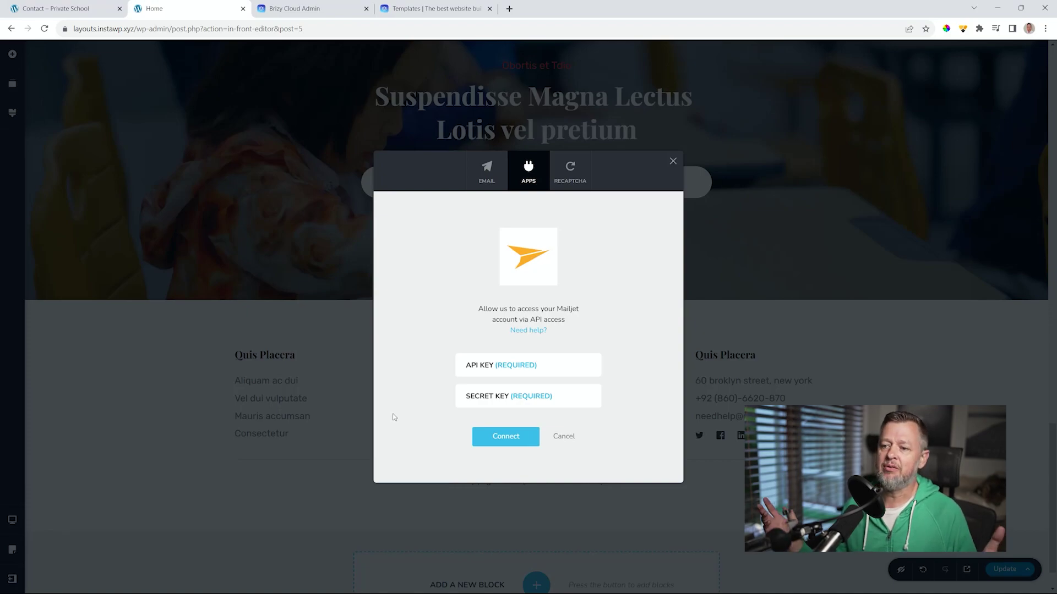
{"action": "left_click", "coordinate": [561, 435]}
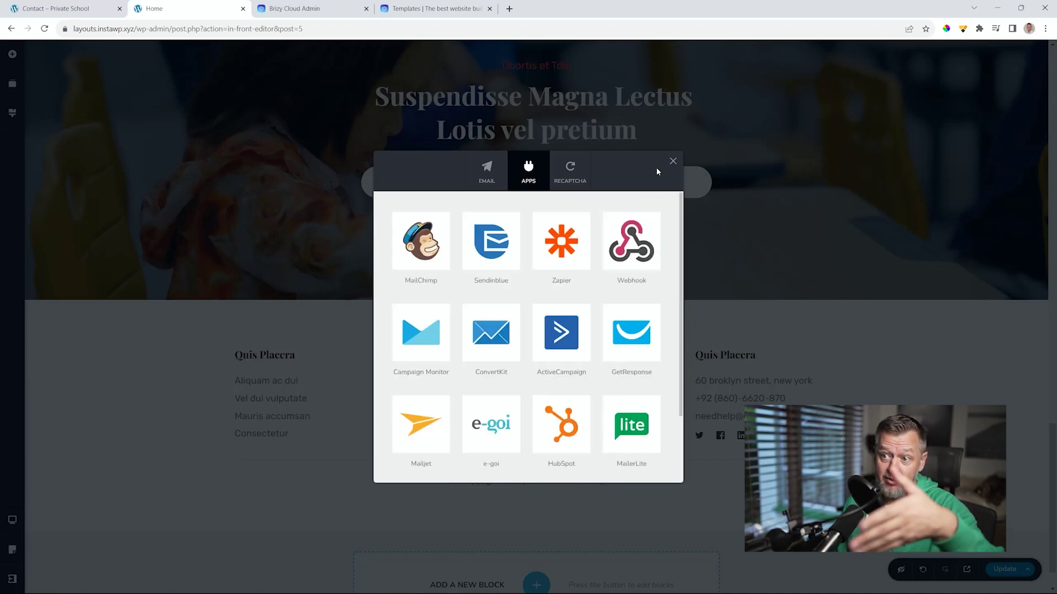
{"action": "left_click", "coordinate": [672, 161]}
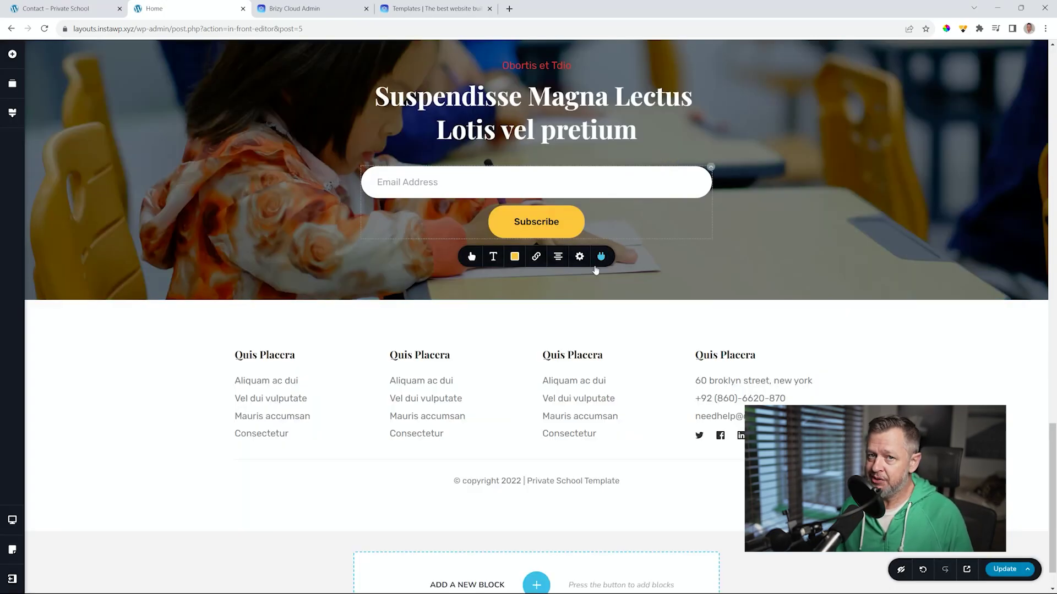
Step: Choose Start With This Design on the Private School template in the brizy.io gallery
{"action": "scroll", "coordinate": [594, 267], "scroll_direction": "up", "scroll_amount": 15}
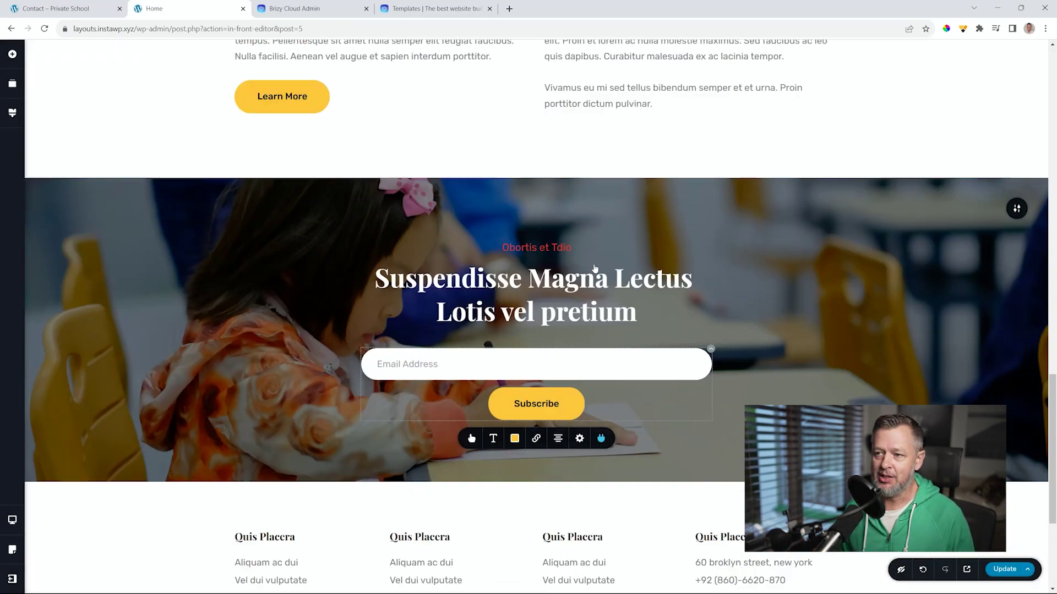
{"action": "scroll", "coordinate": [595, 267], "scroll_direction": "up", "scroll_amount": 5}
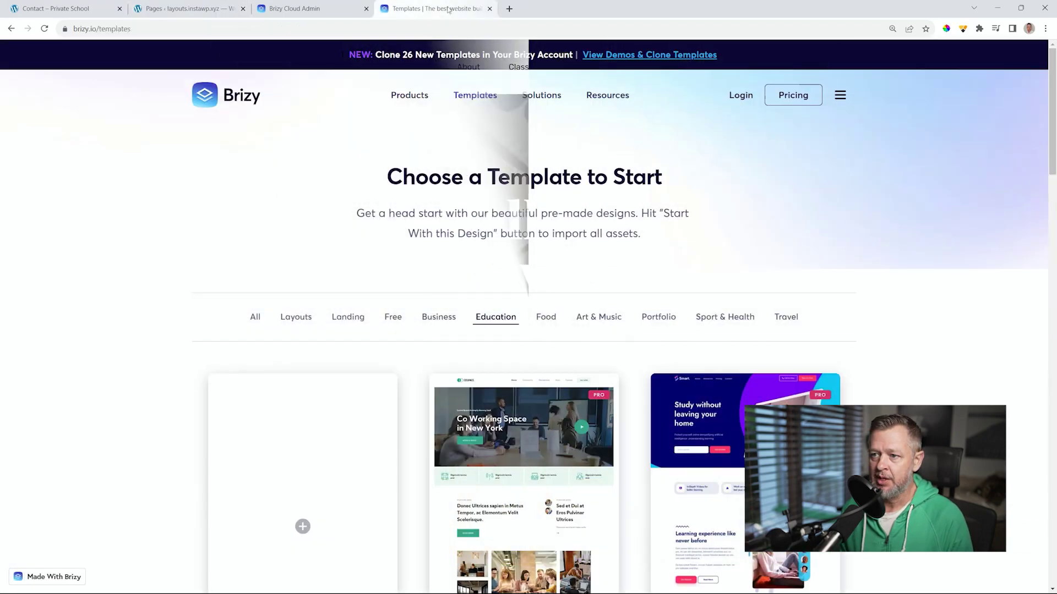
{"action": "mouse_move", "coordinate": [478, 101]}
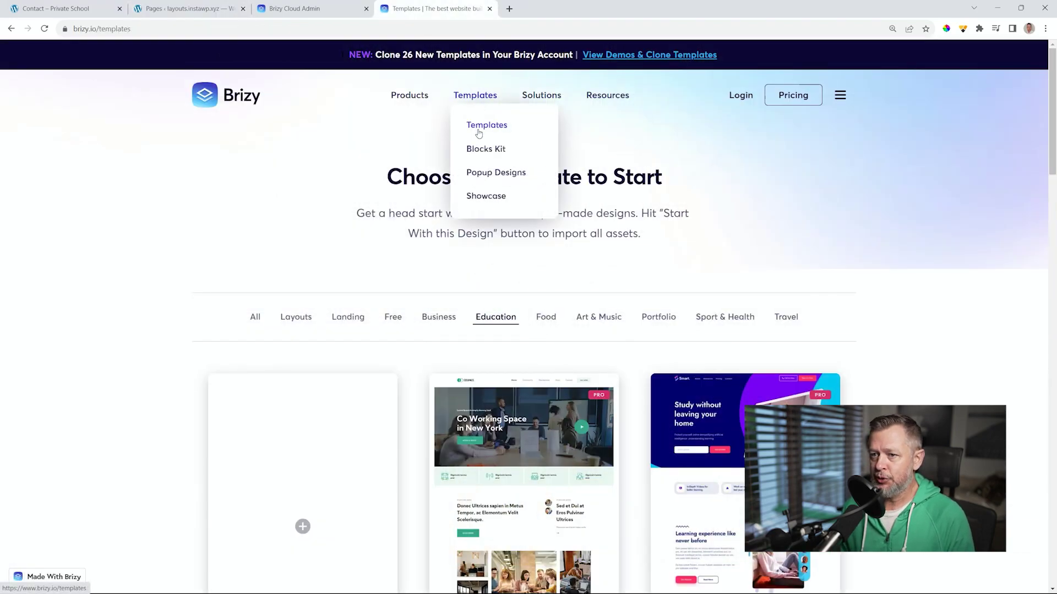
{"action": "scroll", "coordinate": [468, 165], "scroll_direction": "down", "scroll_amount": 2}
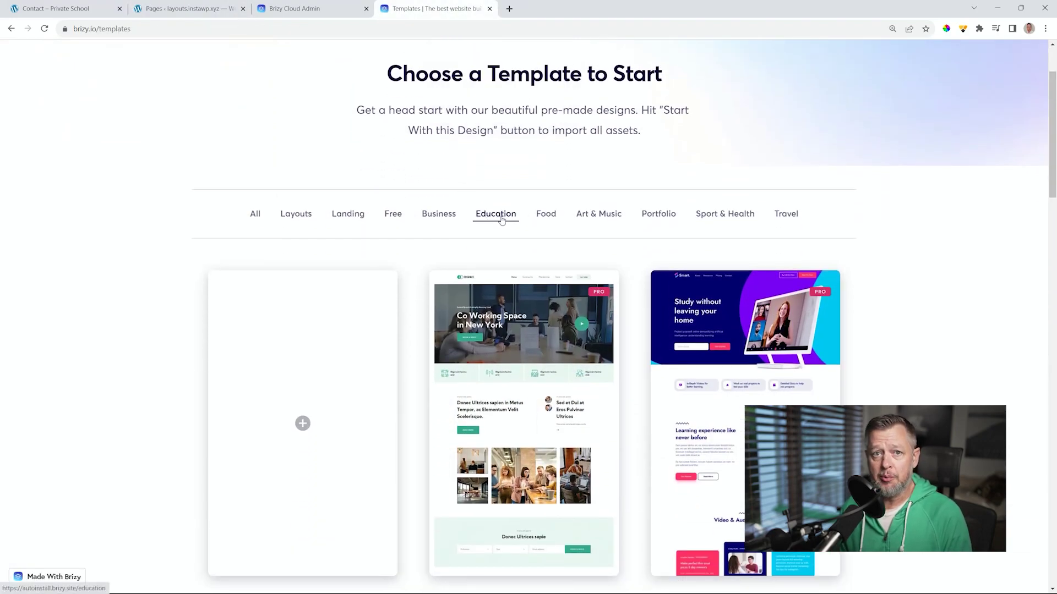
{"action": "scroll", "coordinate": [500, 220], "scroll_direction": "down", "scroll_amount": 15}
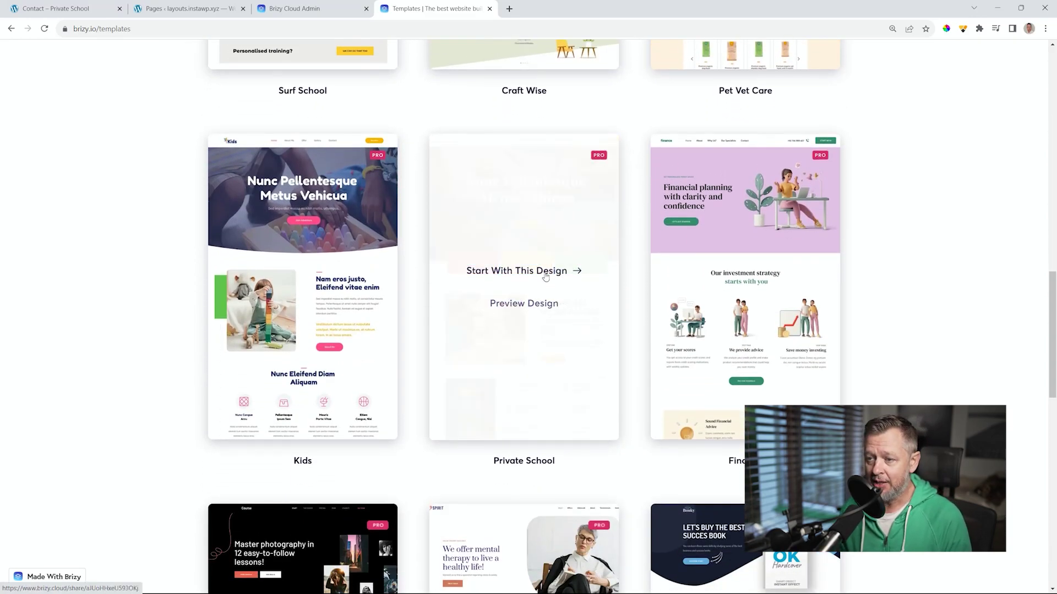
{"action": "left_click", "coordinate": [546, 273]}
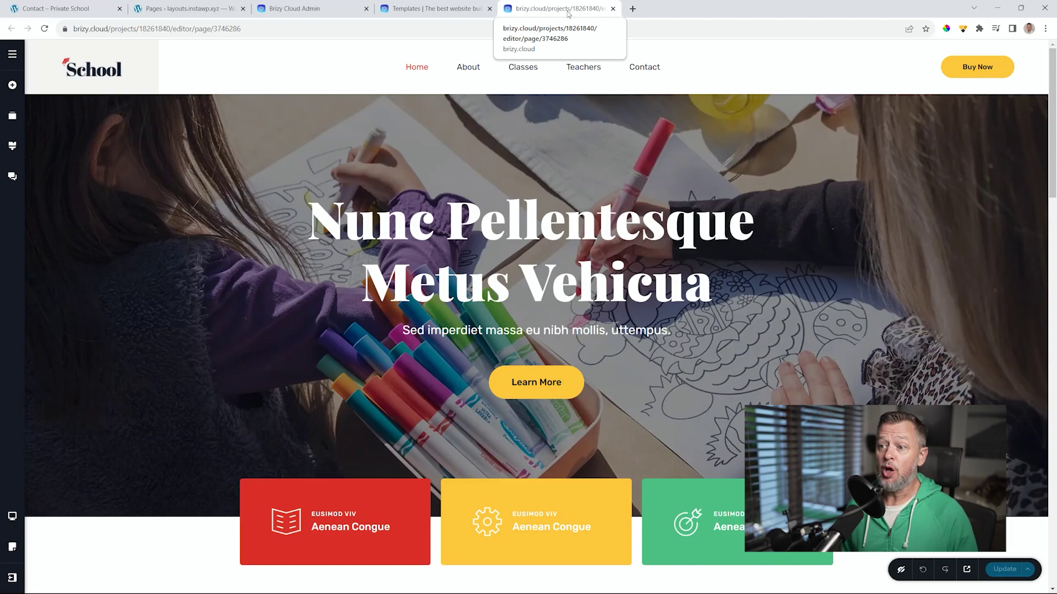
{"action": "left_click", "coordinate": [13, 149]}
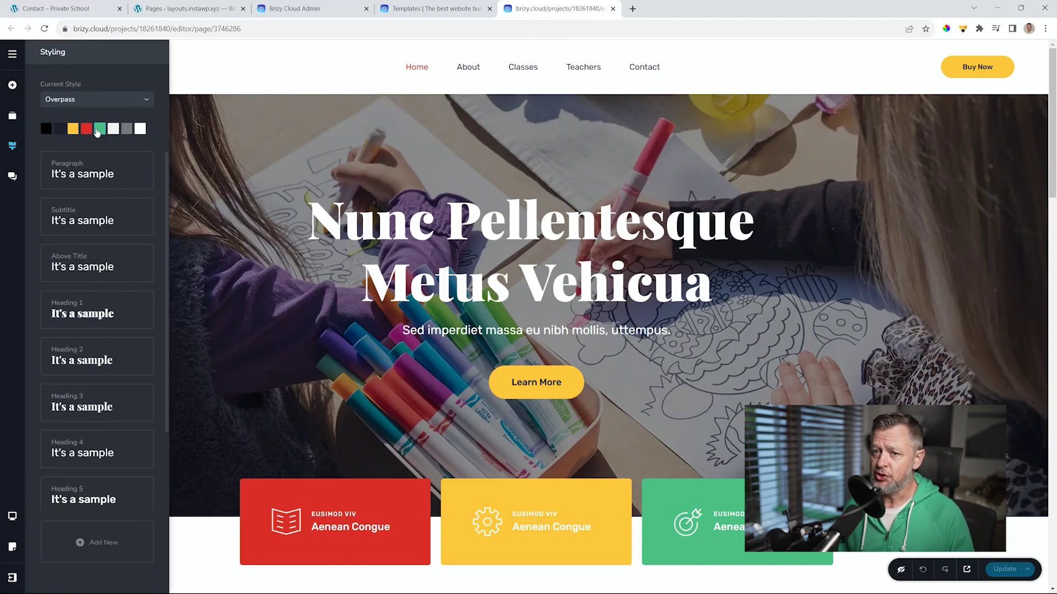
{"action": "left_click", "coordinate": [1017, 124]}
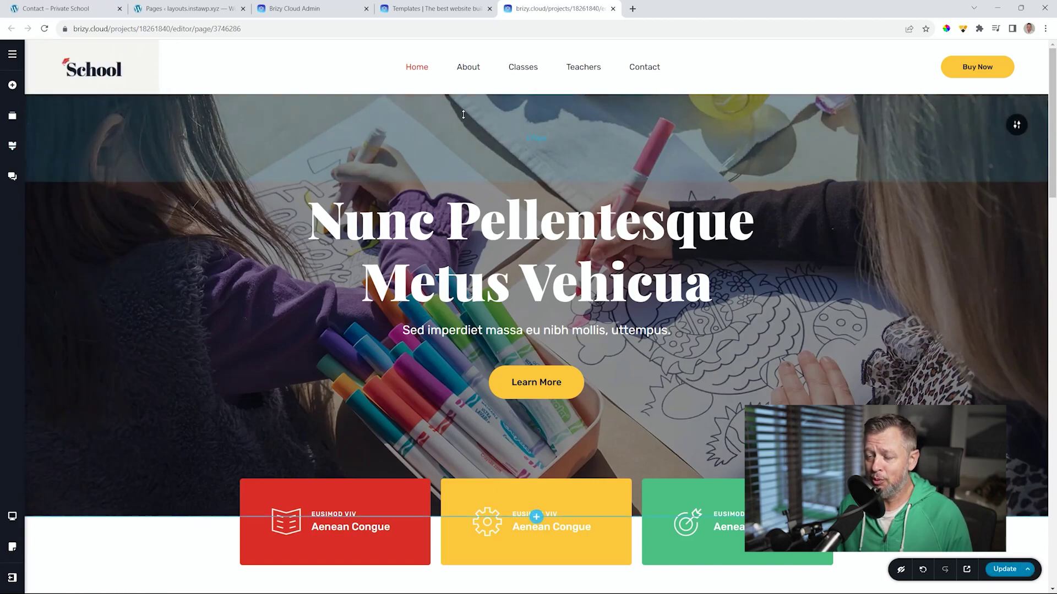
{"action": "left_click", "coordinate": [12, 55]}
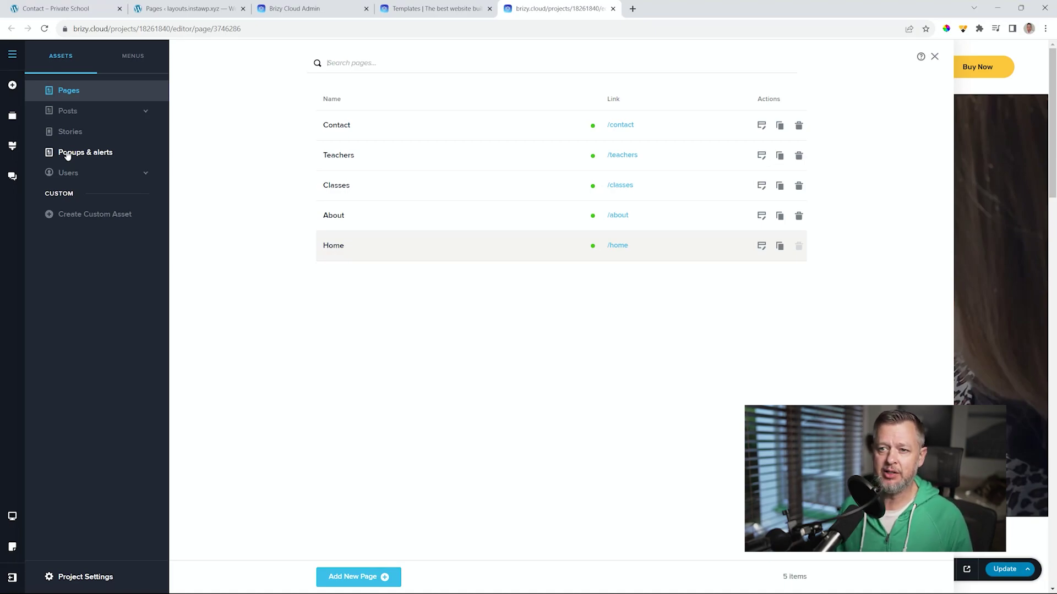
{"action": "left_click", "coordinate": [67, 154]}
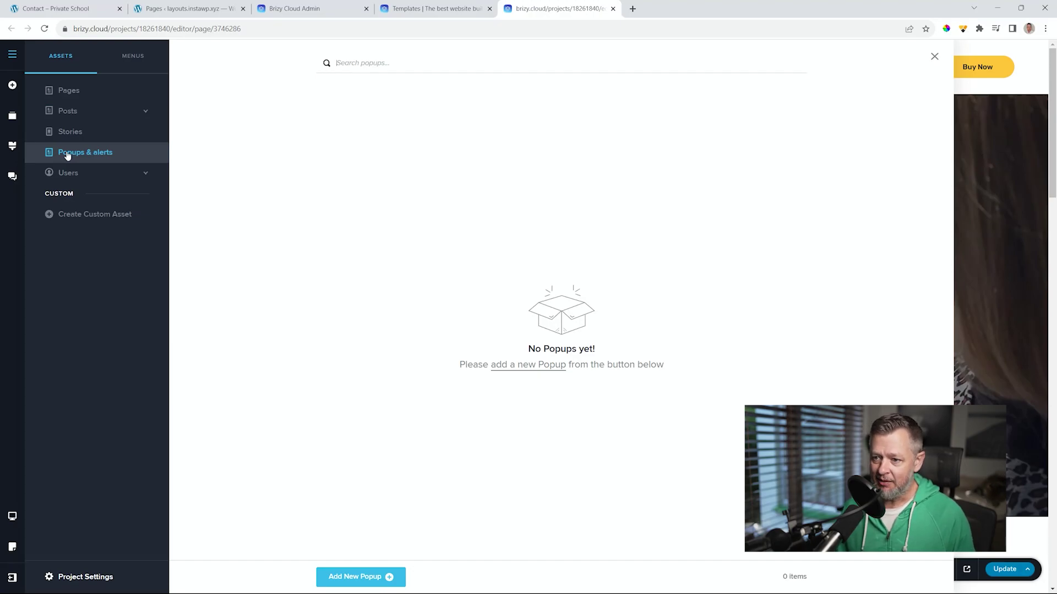
{"action": "key", "text": "Escape"}
{"action": "scroll", "coordinate": [97, 138], "scroll_direction": "down", "scroll_amount": 8}
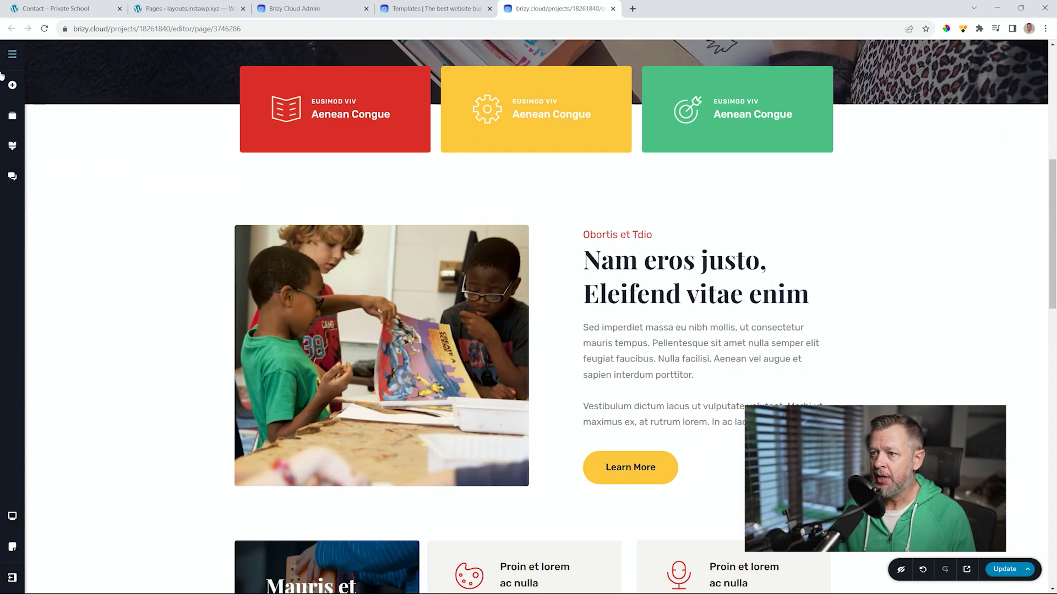
Step: In Styling, shift the global red to blue, yellow to pink, and green to lime
{"action": "left_click", "coordinate": [12, 145]}
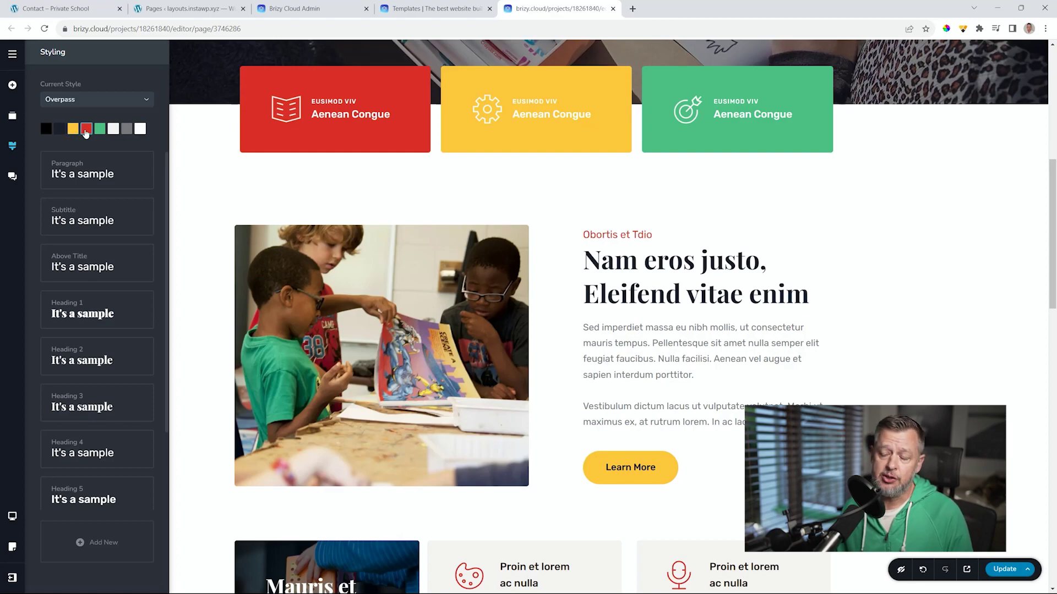
{"action": "left_click", "coordinate": [86, 130]}
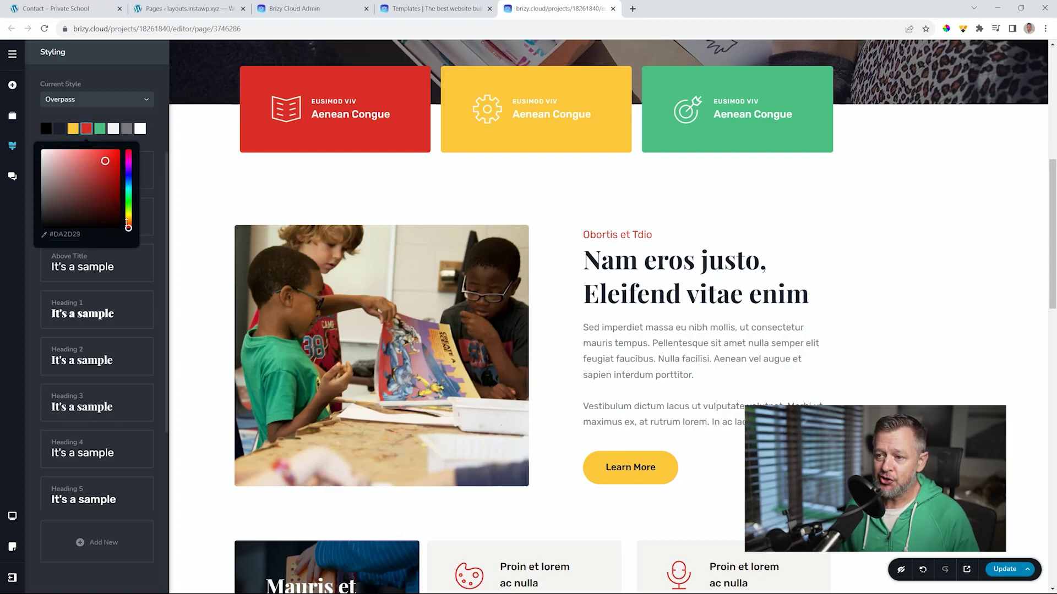
{"action": "left_click_drag", "start_coordinate": [127, 226], "coordinate": [133, 173]}
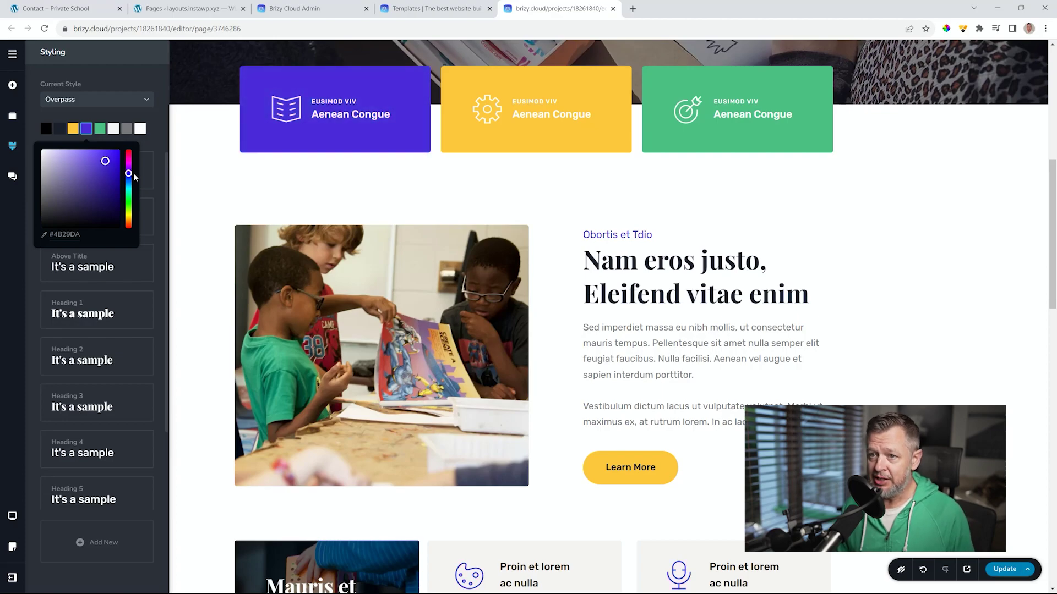
{"action": "left_click", "coordinate": [73, 130]}
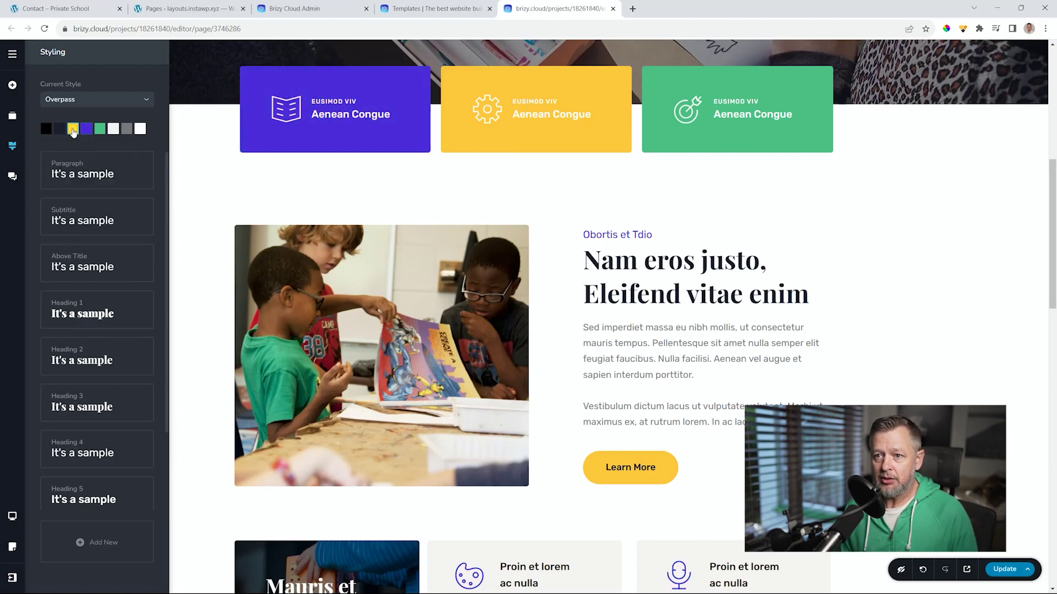
{"action": "left_click_drag", "start_coordinate": [125, 218], "coordinate": [125, 159]}
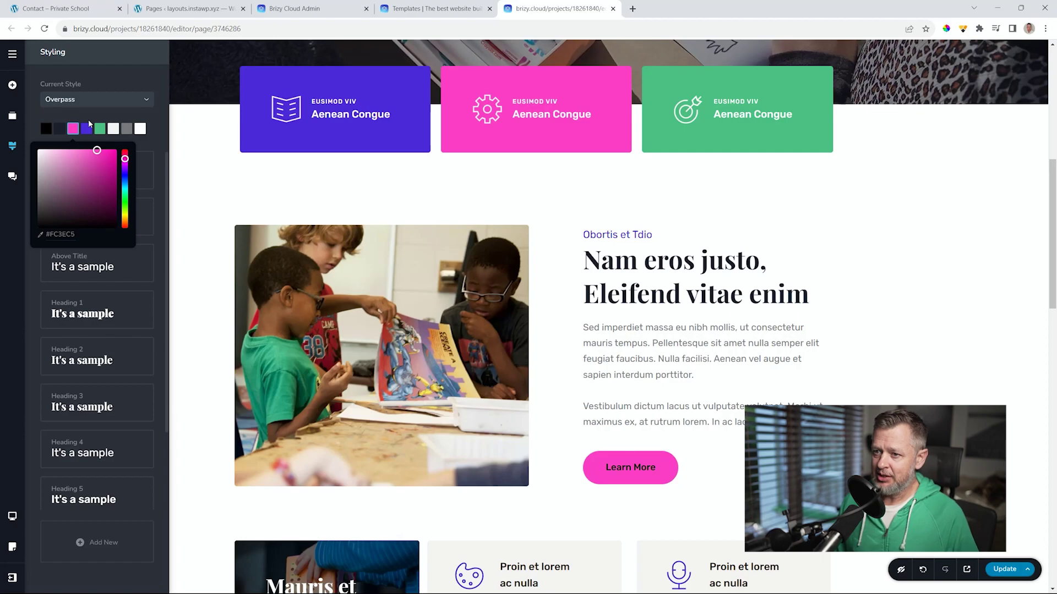
{"action": "left_click", "coordinate": [99, 128]}
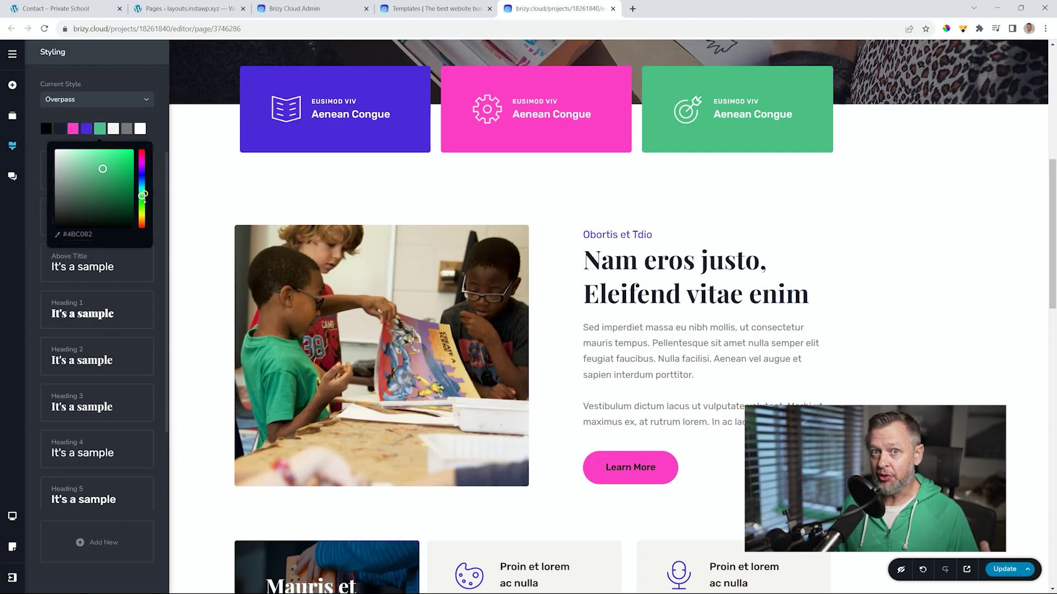
{"action": "left_click_drag", "start_coordinate": [143, 195], "coordinate": [142, 212]}
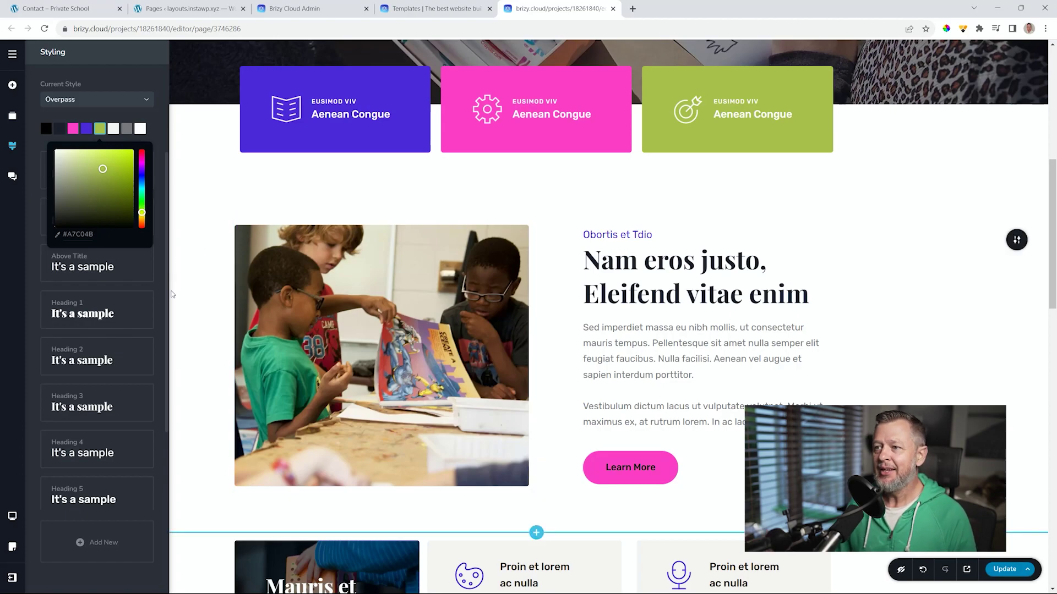
{"action": "left_click", "coordinate": [612, 291]}
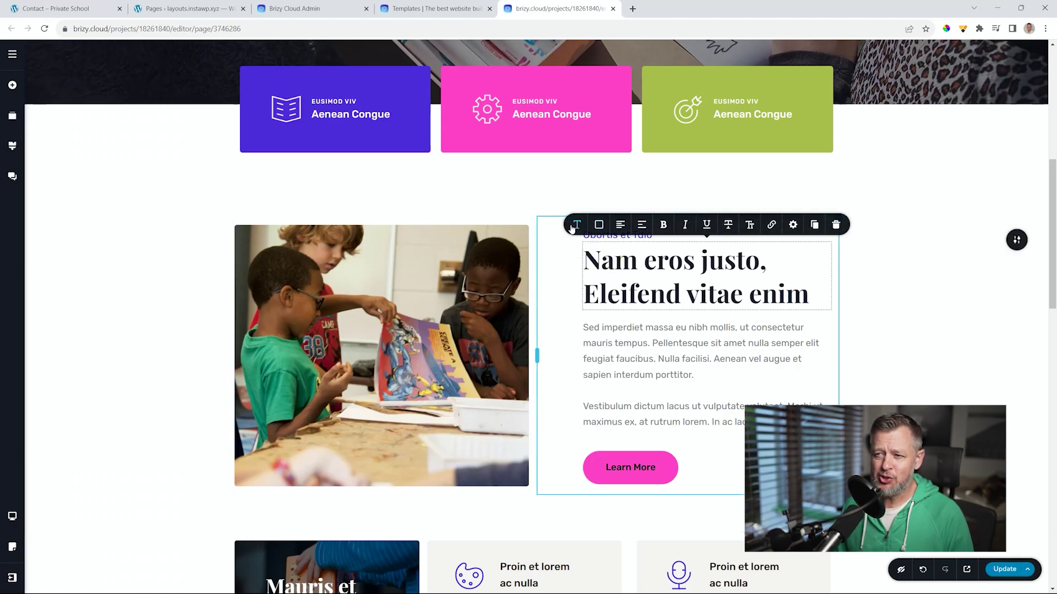
Step: Set the Heading 2 text style's font to Palanquin after trying several alternatives
{"action": "left_click", "coordinate": [575, 224]}
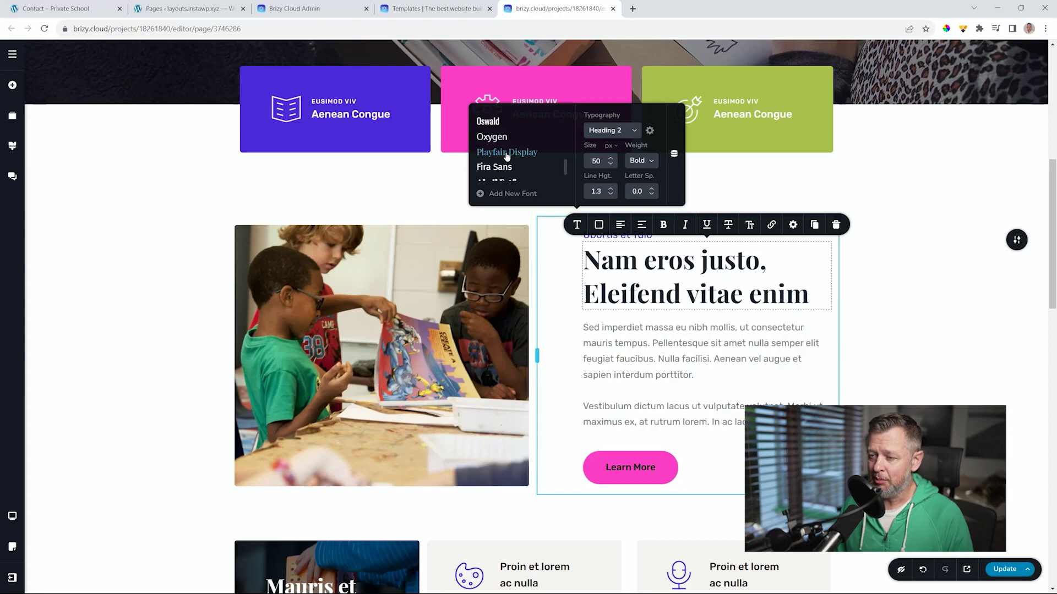
{"action": "left_click", "coordinate": [13, 147]}
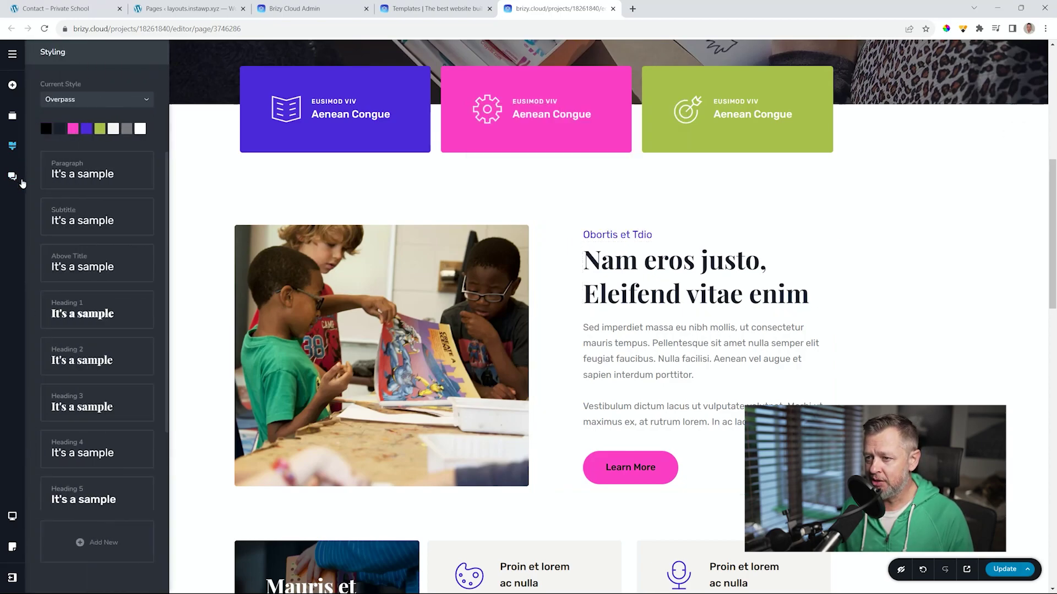
{"action": "left_click", "coordinate": [63, 353]}
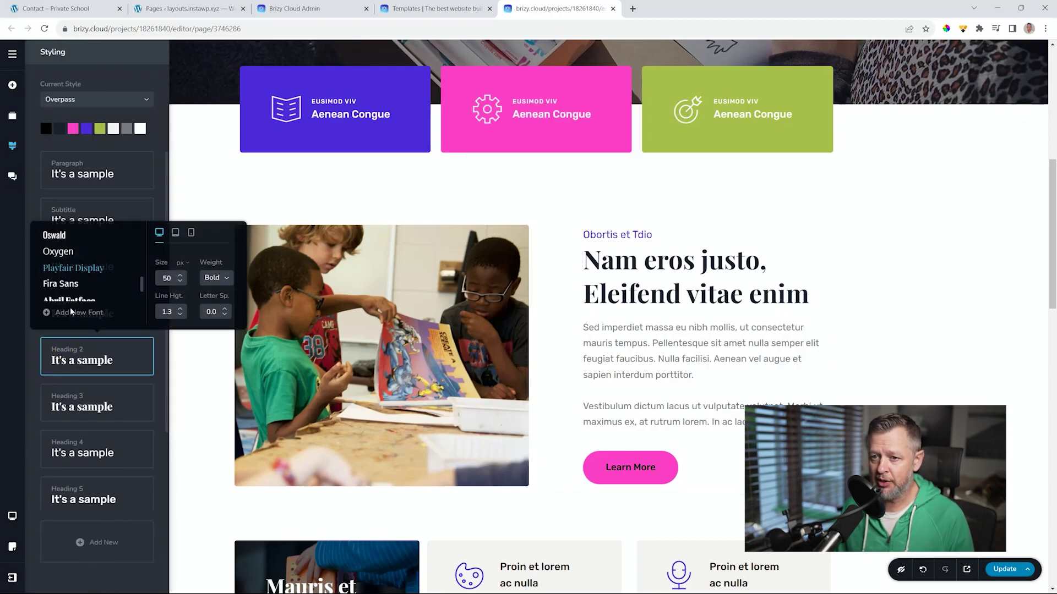
{"action": "scroll", "coordinate": [83, 286], "scroll_direction": "down", "scroll_amount": 2}
{"action": "left_click", "coordinate": [86, 273]}
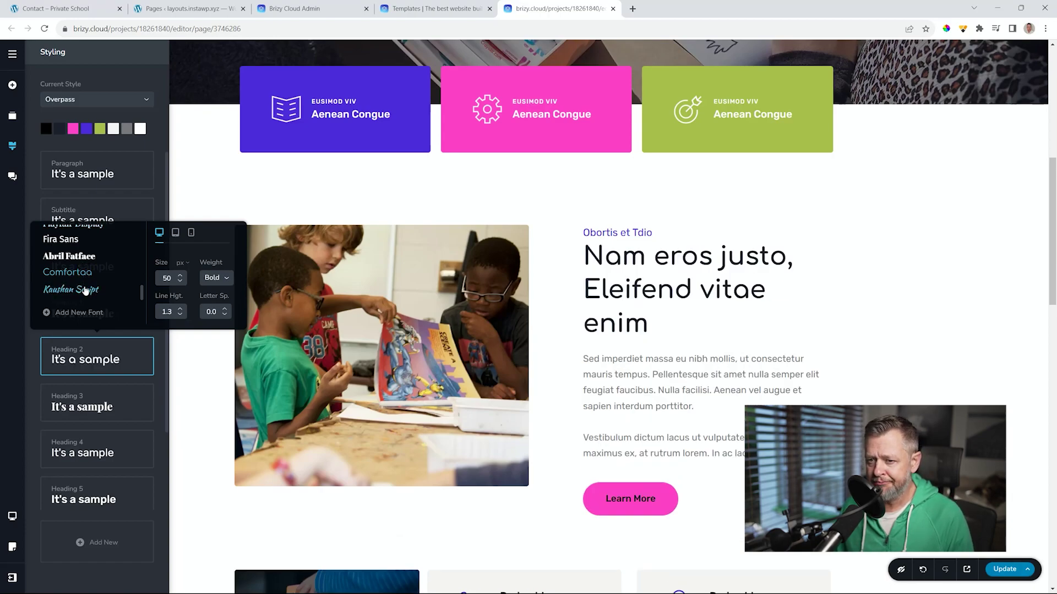
{"action": "left_click", "coordinate": [86, 291]}
{"action": "left_click", "coordinate": [84, 273]}
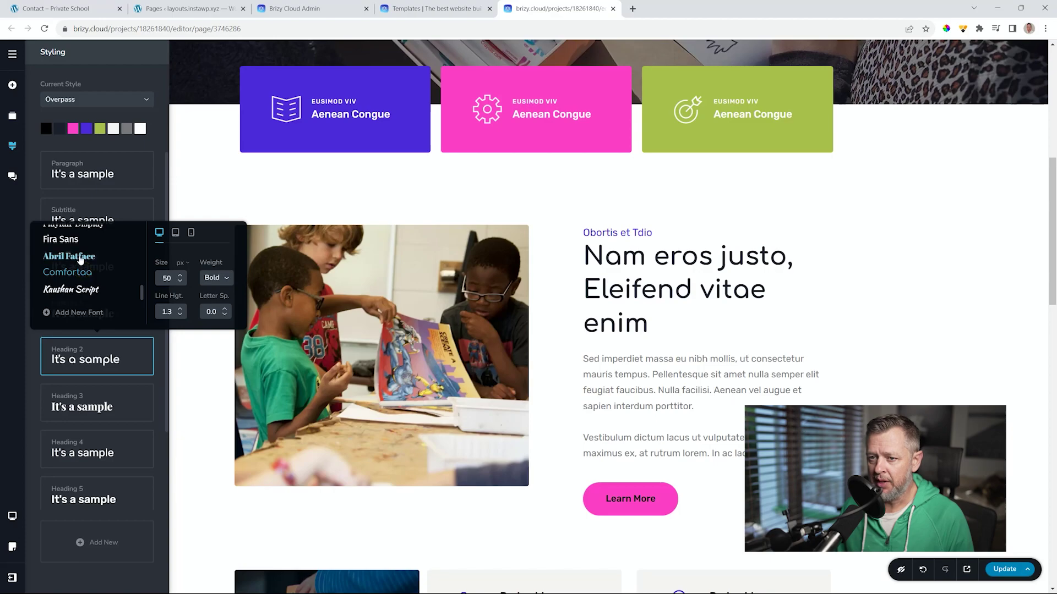
{"action": "left_click", "coordinate": [73, 238]}
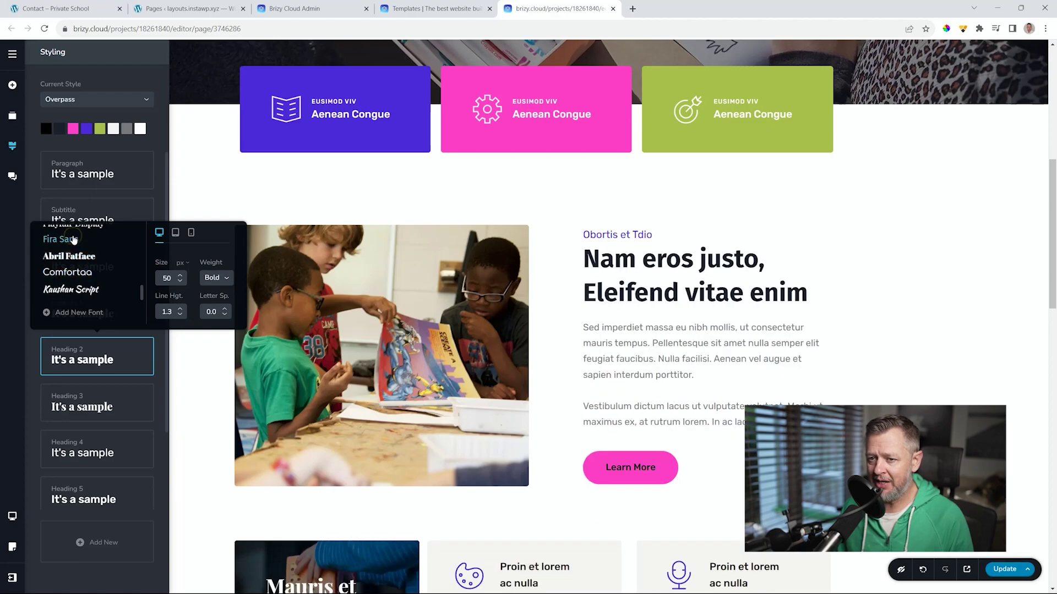
{"action": "scroll", "coordinate": [79, 269], "scroll_direction": "up", "scroll_amount": 3}
{"action": "left_click", "coordinate": [79, 263]}
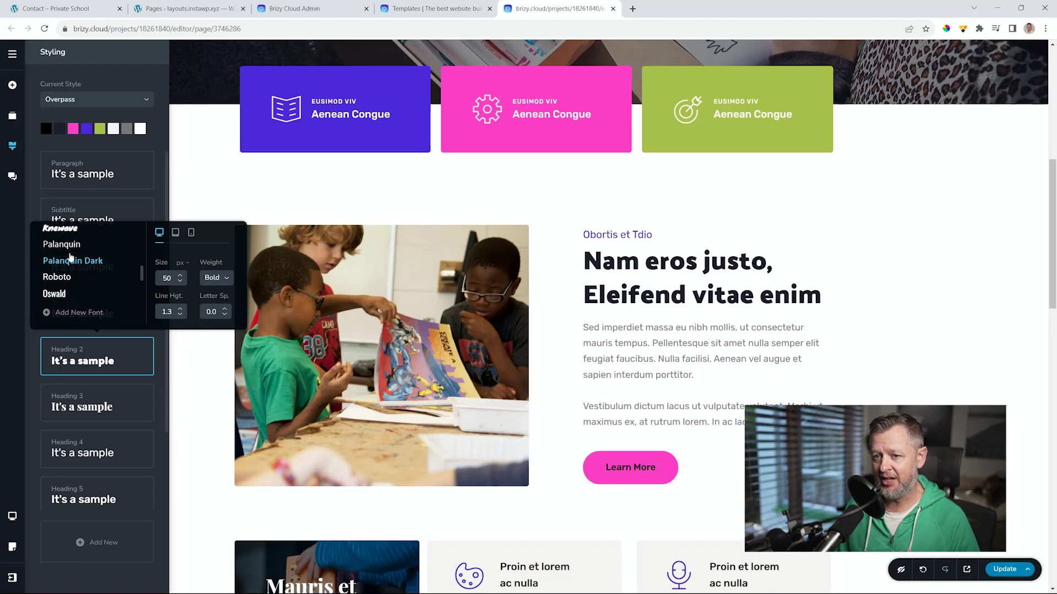
{"action": "left_click", "coordinate": [70, 245]}
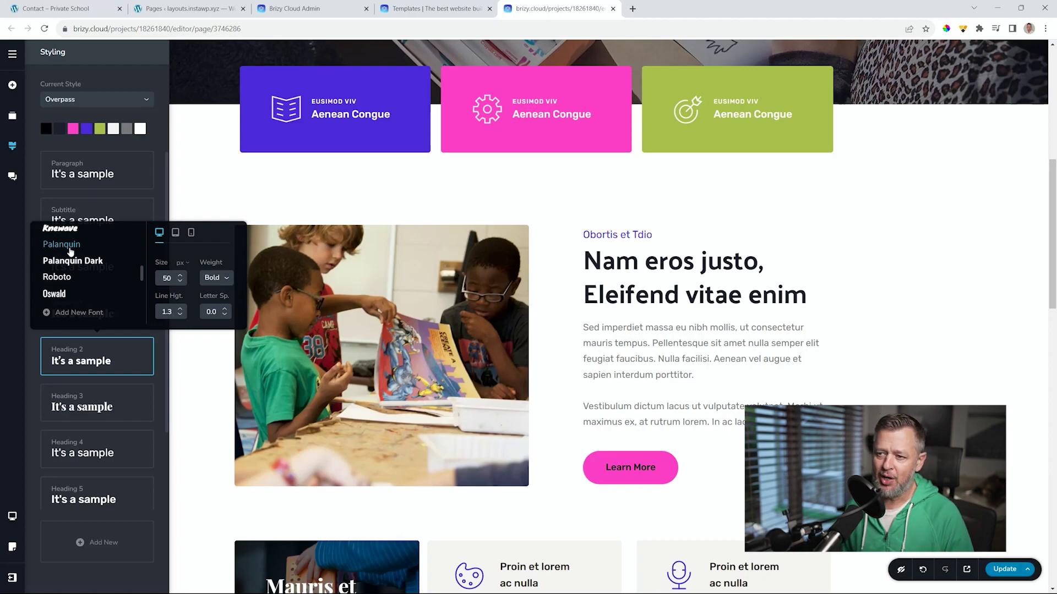
Step: Set the Paragraph text style's font to Palanquin
{"action": "left_click", "coordinate": [80, 173]}
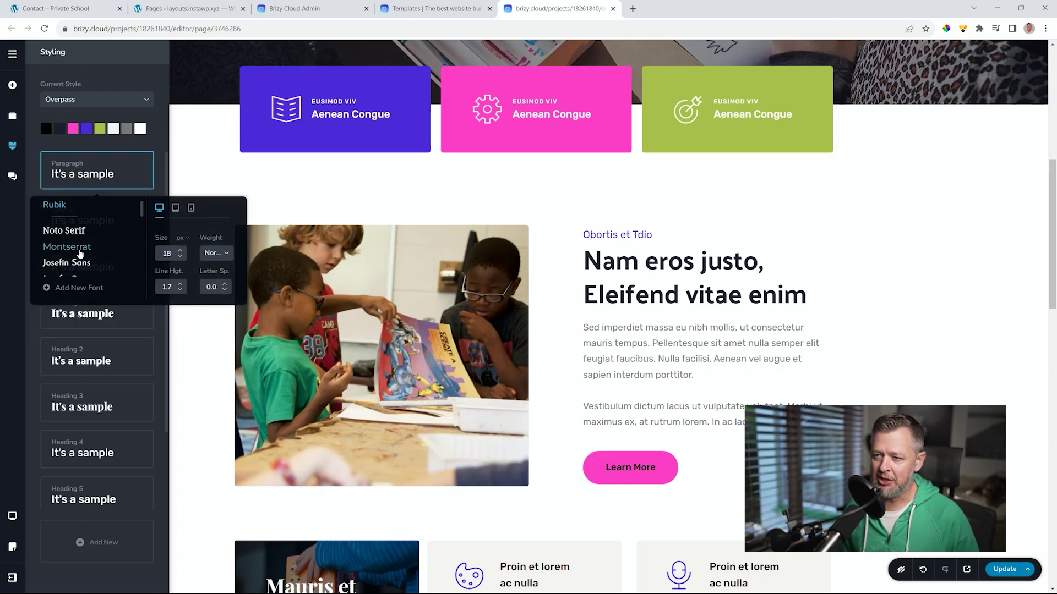
{"action": "scroll", "coordinate": [80, 254], "scroll_direction": "down", "scroll_amount": 5}
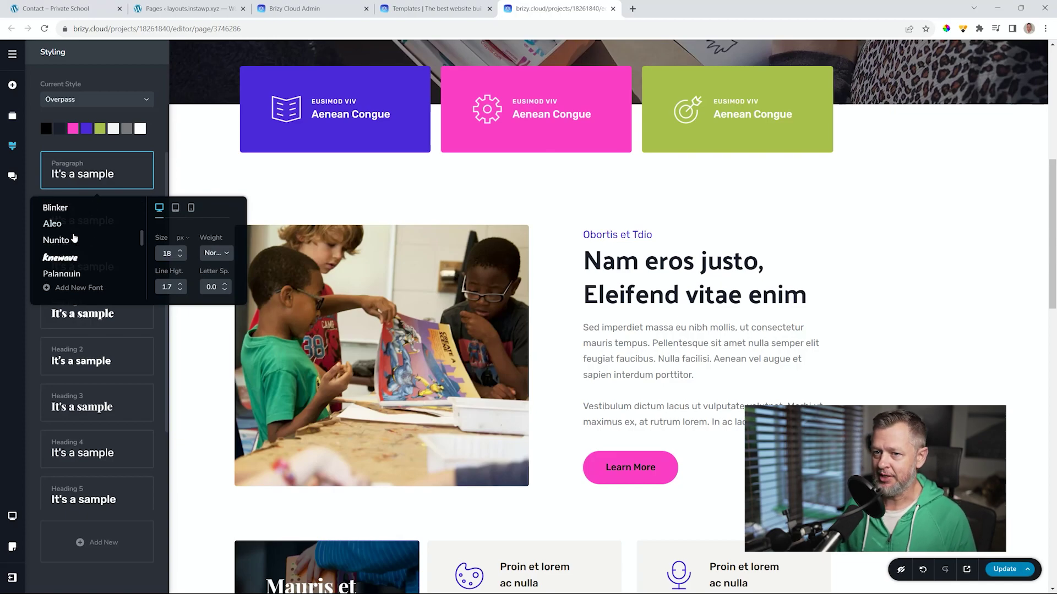
{"action": "left_click", "coordinate": [62, 273]}
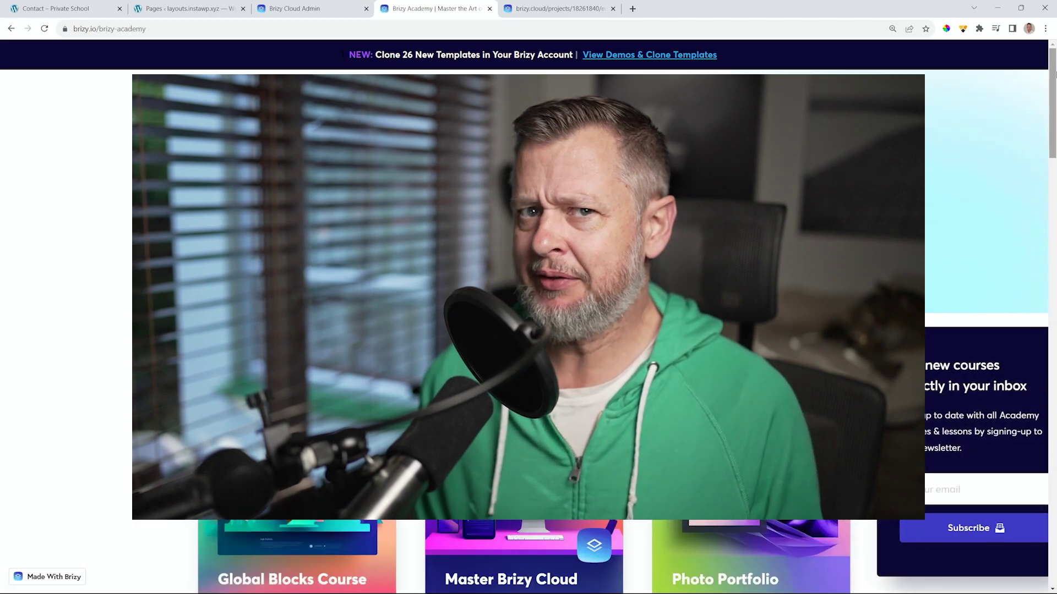
Step: Scroll down through the 'Create a Landing Page for Your Business' course page (2-hour, 35-lesson Brizy Cloud course)
{"action": "left_click_drag", "start_coordinate": [1053, 74], "coordinate": [1054, 129]}
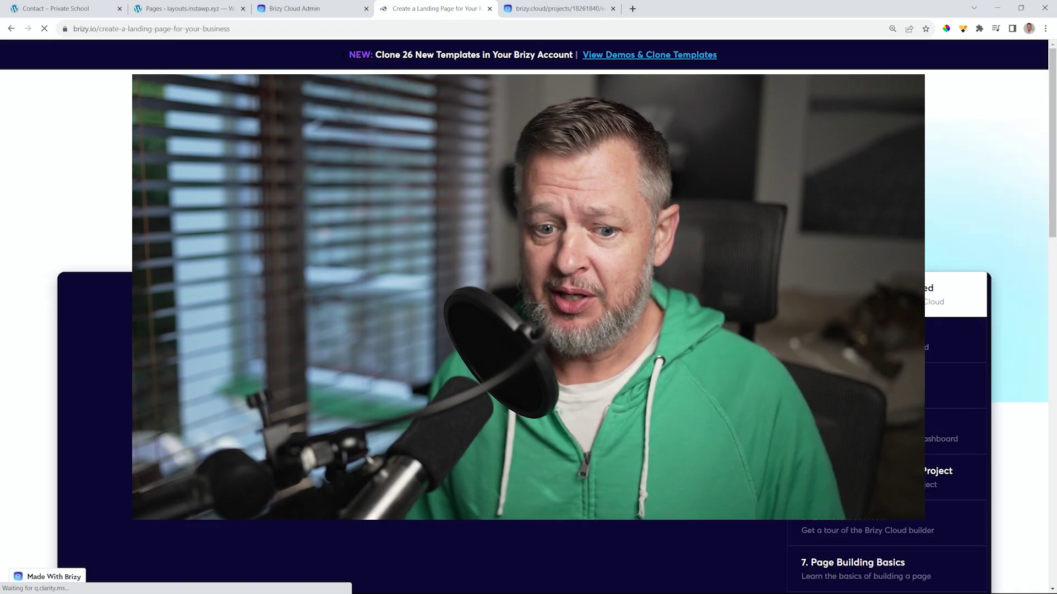
{"action": "left_click_drag", "start_coordinate": [1051, 128], "coordinate": [1055, 189]}
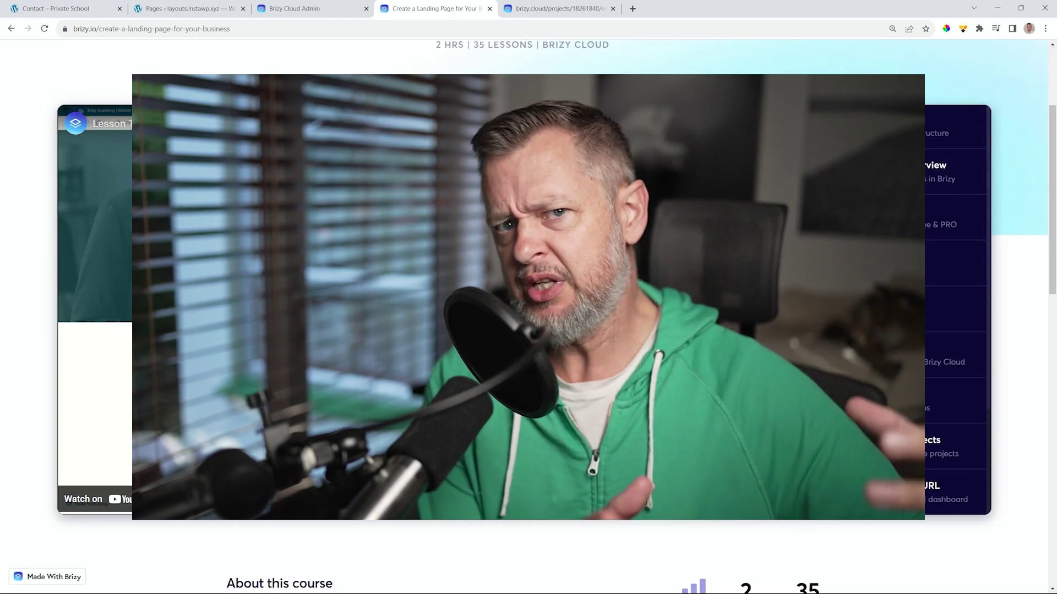
{"action": "scroll", "coordinate": [528, 330], "scroll_direction": "down", "scroll_amount": 3}
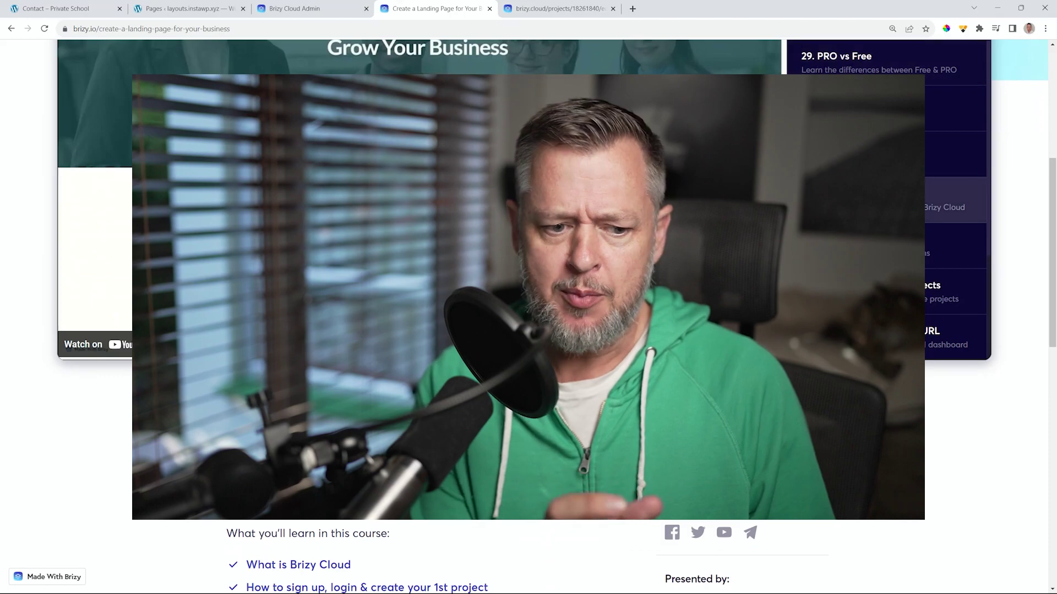
{"action": "scroll", "coordinate": [528, 330], "scroll_direction": "down", "scroll_amount": 5}
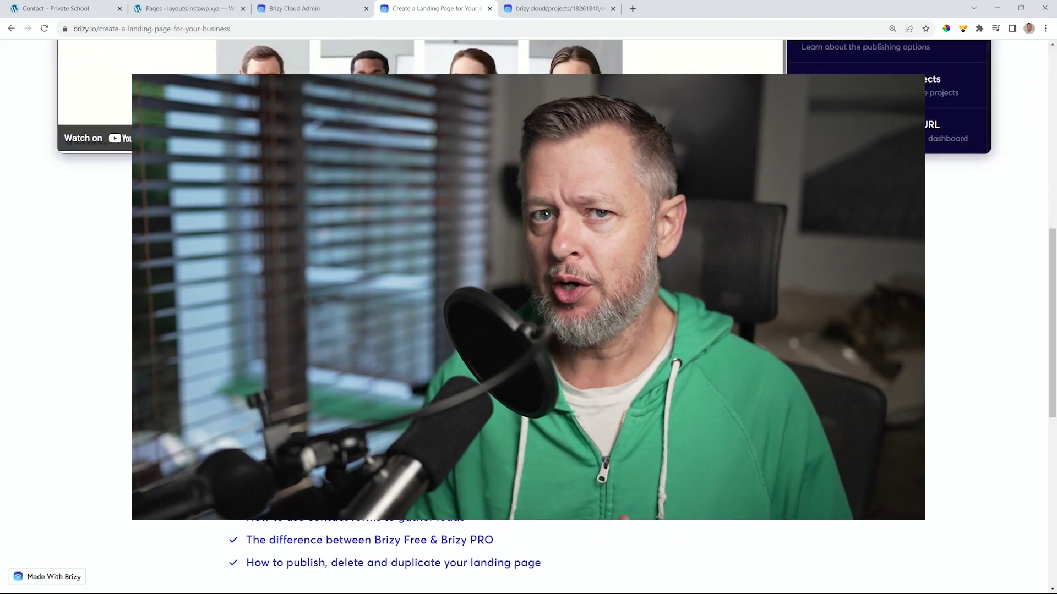
{"action": "scroll", "coordinate": [528, 330], "scroll_direction": "down", "scroll_amount": 5}
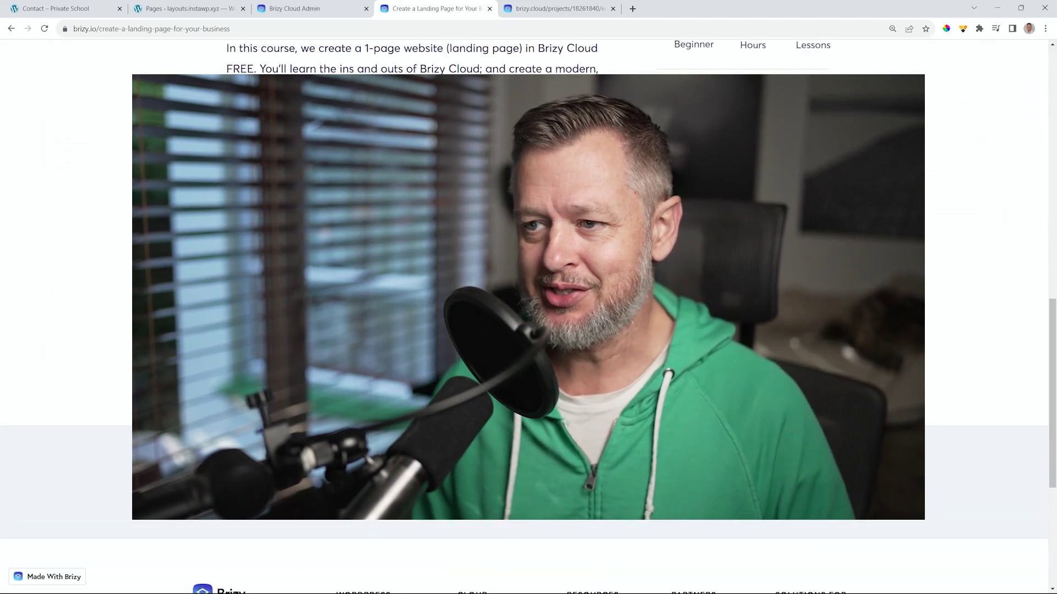
{"action": "scroll", "coordinate": [529, 330], "scroll_direction": "down", "scroll_amount": 3}
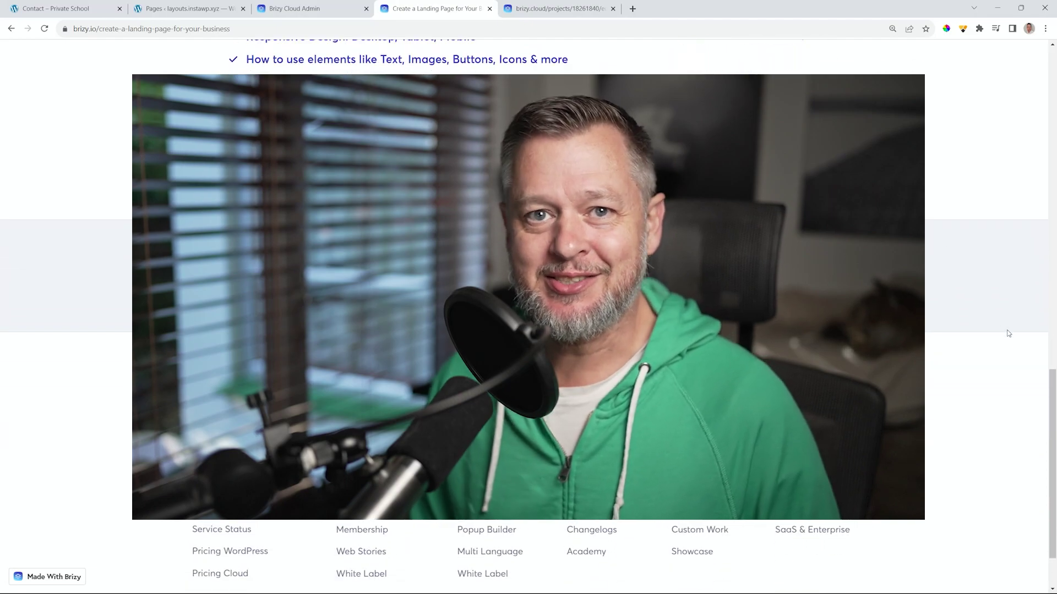